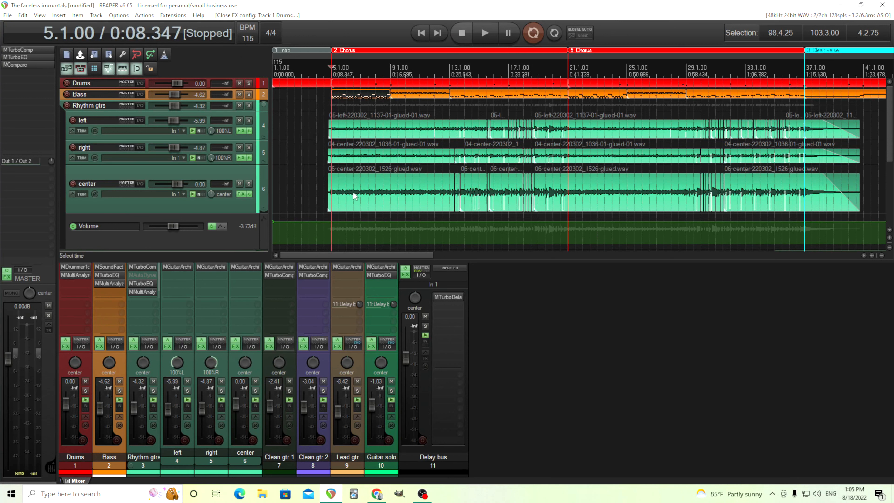
- Play the chorus from measure 5, listen to the Bass track soloed, and stop with the solo switched off again
click(485, 39)
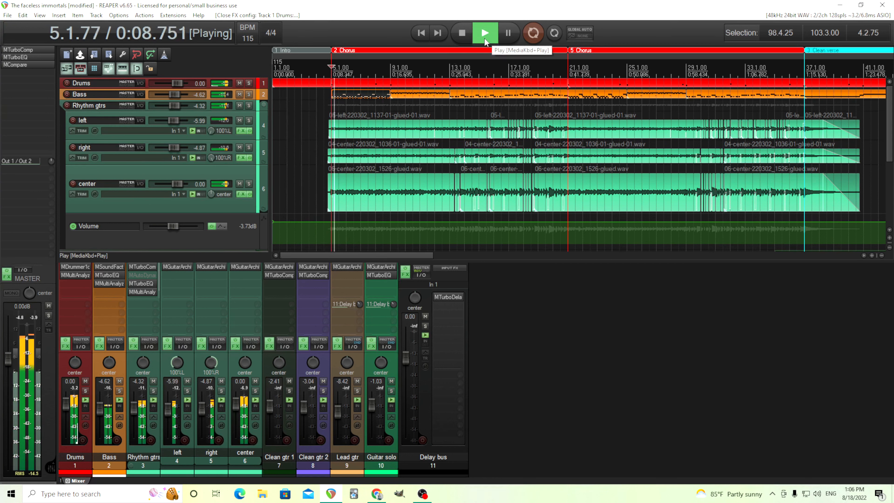
click(118, 392)
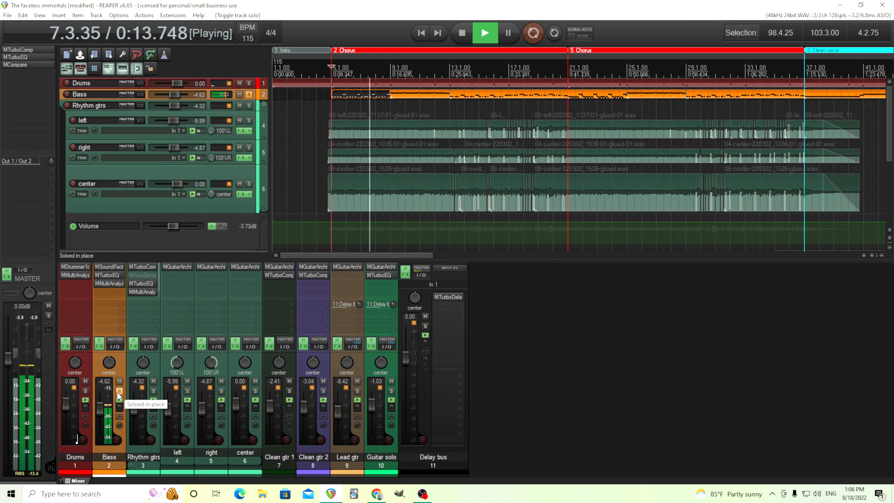
click(462, 33)
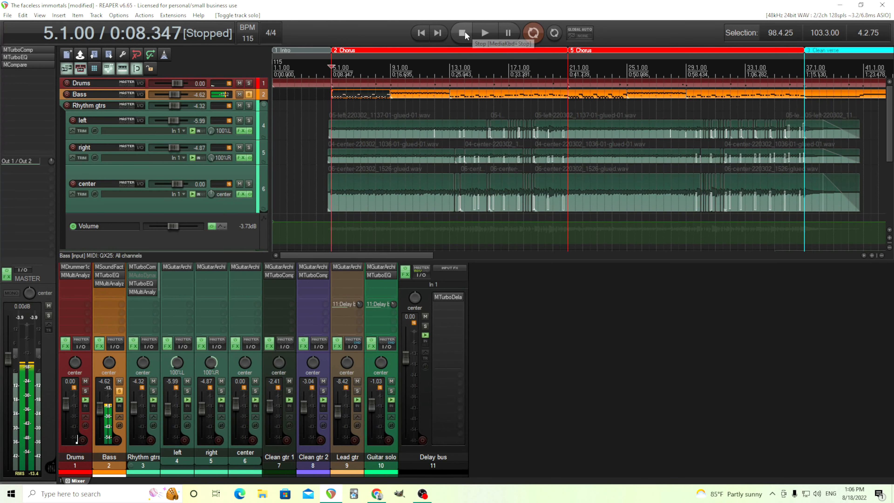
click(120, 391)
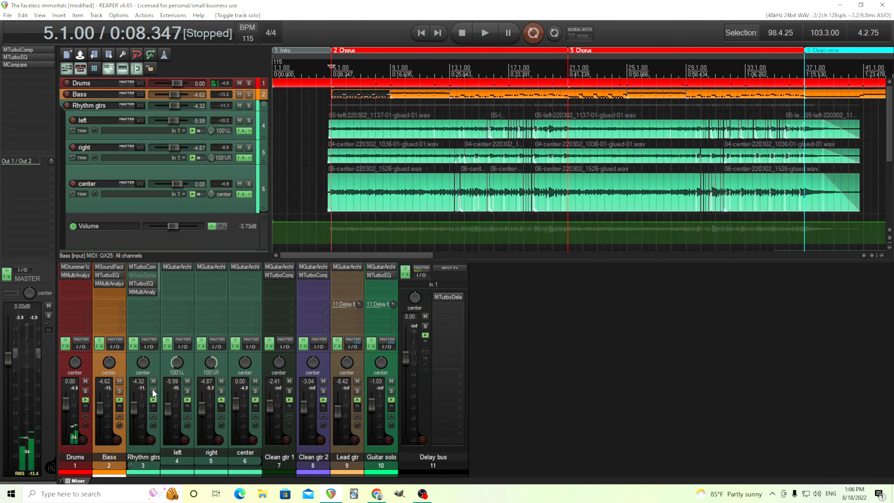
- Open the Bass track's MSoundFactory instrument, show its E-Bass controls, and solo the Bass track
click(112, 266)
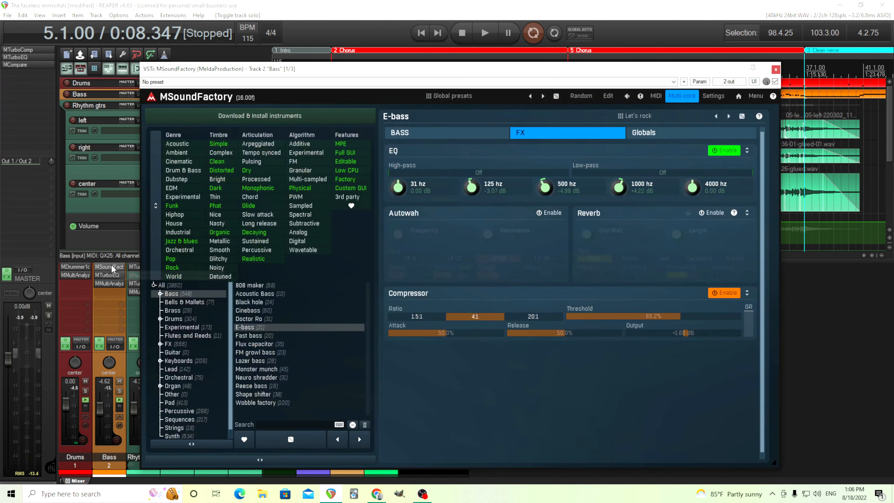
click(435, 134)
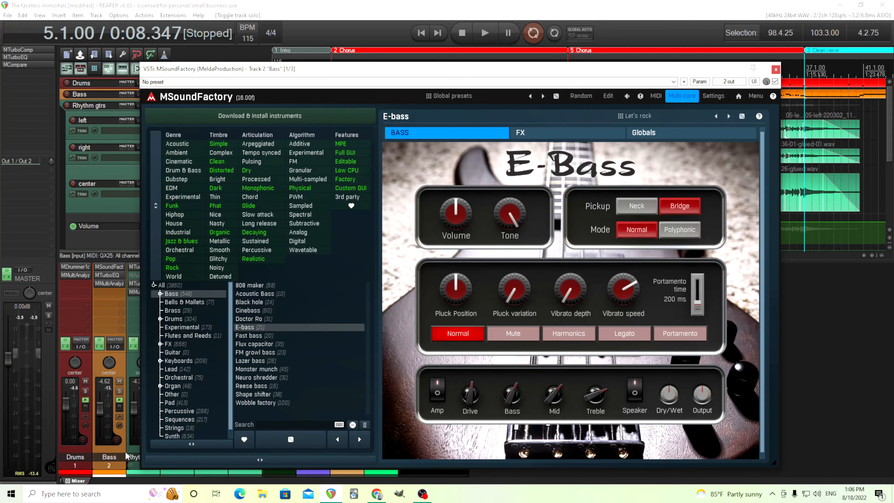
click(119, 392)
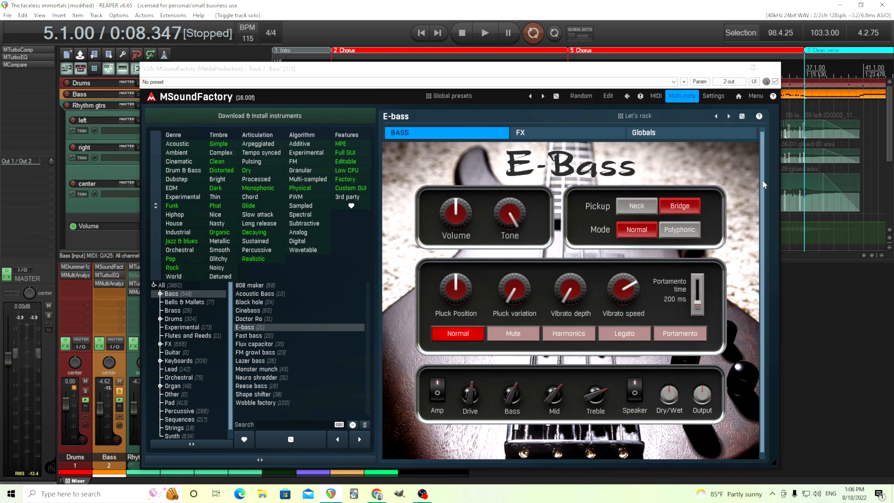
drag(763, 181, 766, 271)
drag(762, 219, 760, 193)
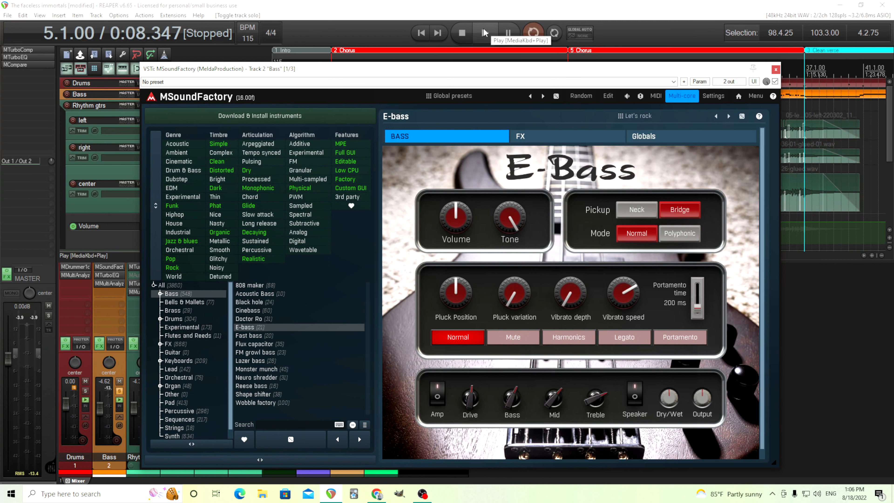
- Show the E-bass instrument's FX settings, play the soloed bass with them, and close the instrument after stopping
click(522, 137)
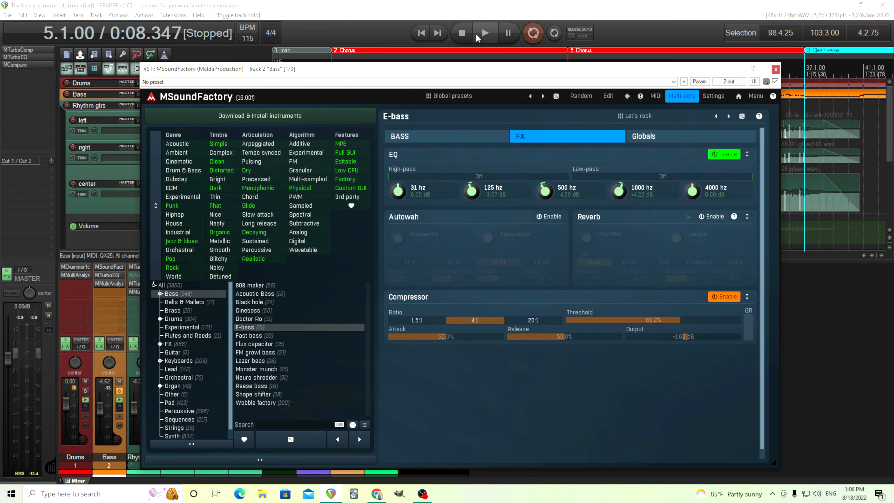
click(484, 35)
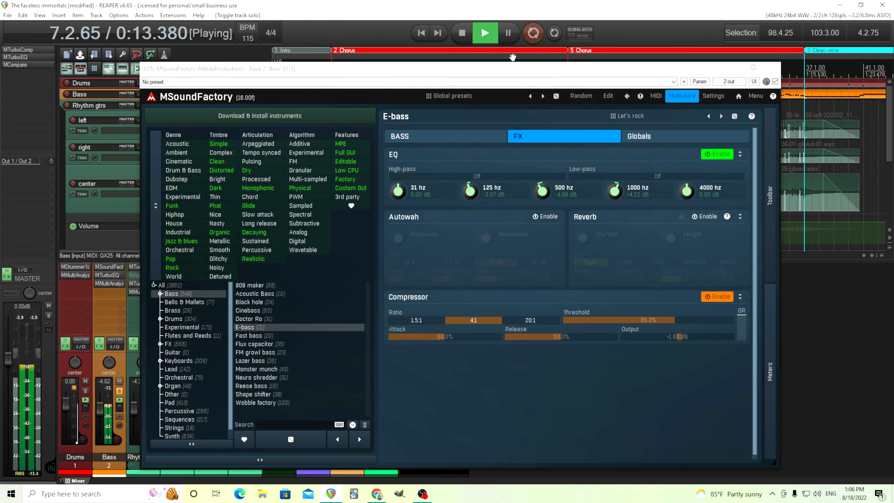
click(462, 33)
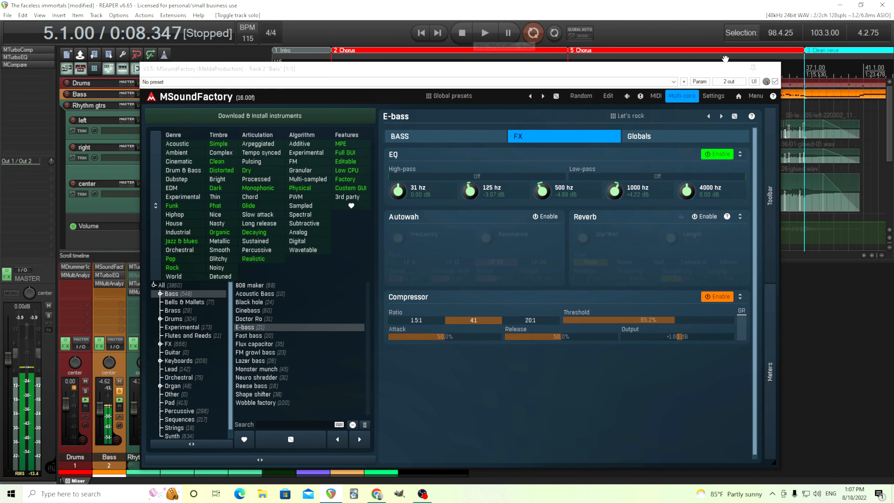
key(Escape)
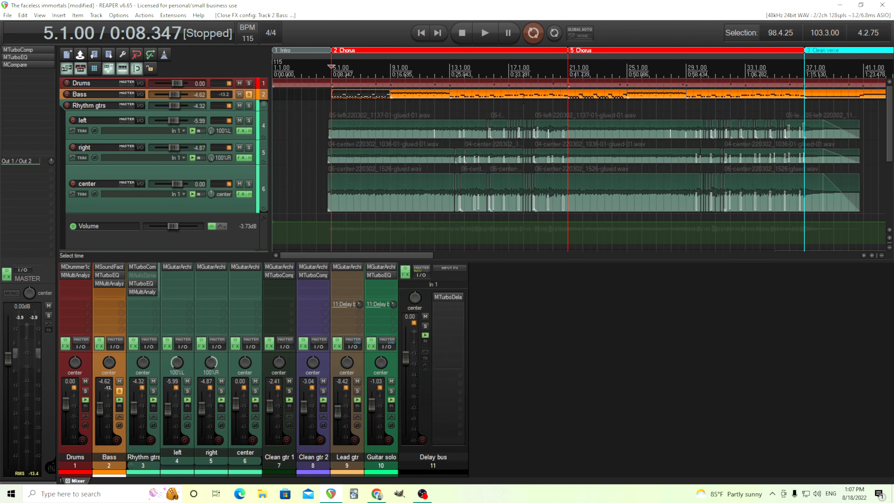
- View the first Bass MIDI item's notes, return the edit cursor to measure 5, and close the MIDI editor
double_click(341, 98)
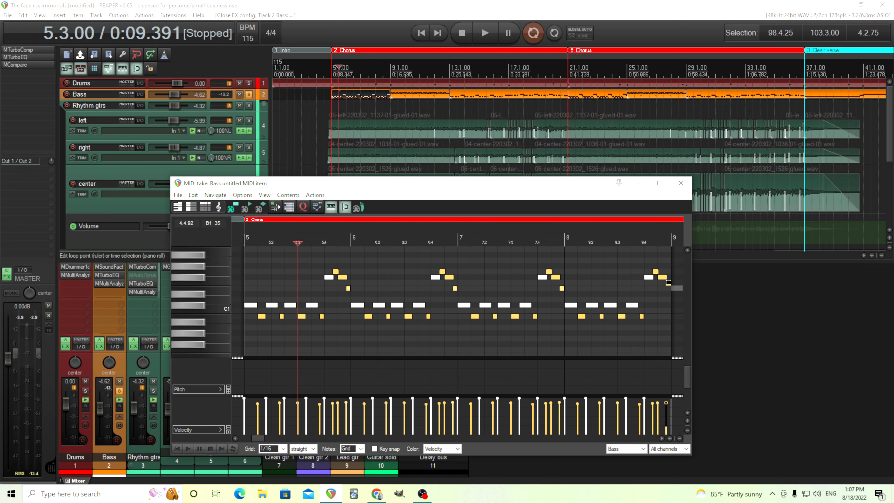
click(243, 240)
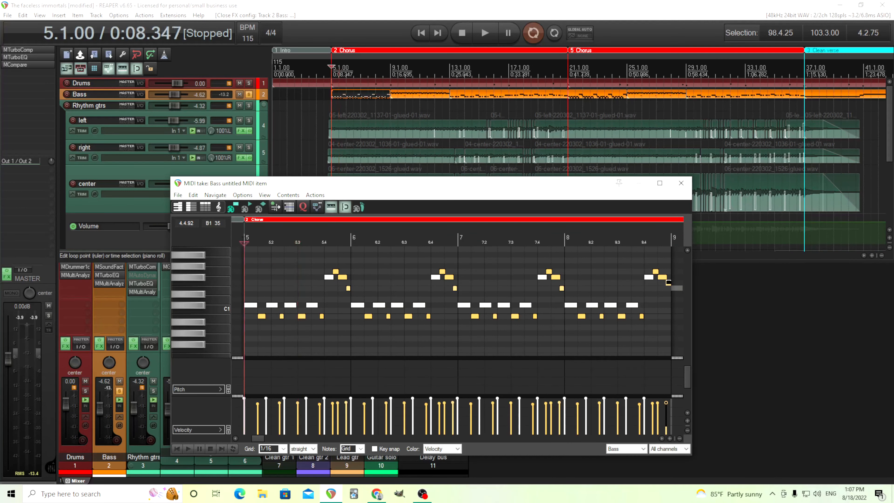
click(683, 186)
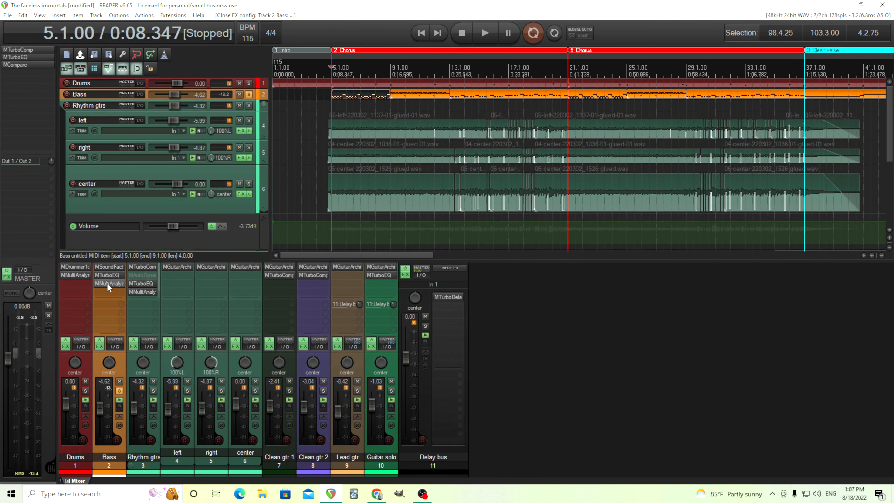
- Open the Bass track's MTurboEQ and compare the soloed bass with the EQ bypassed and active, leaving the EQ active
double_click(107, 274)
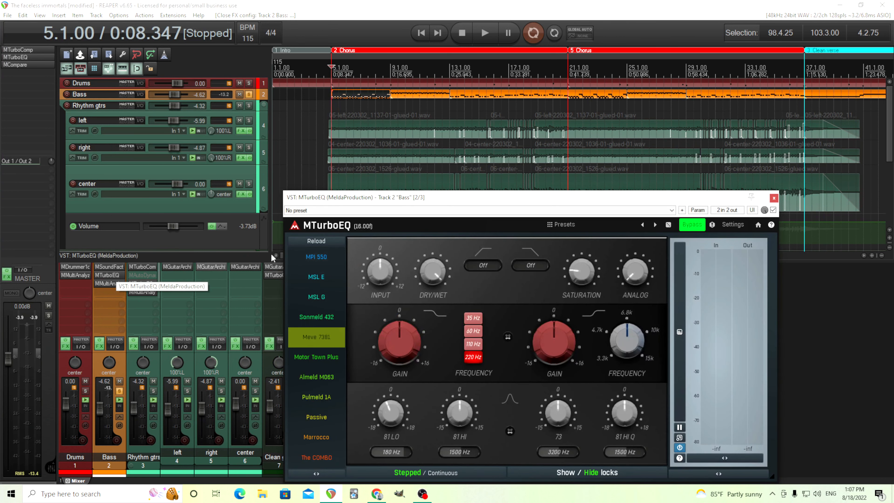
drag(398, 200, 389, 129)
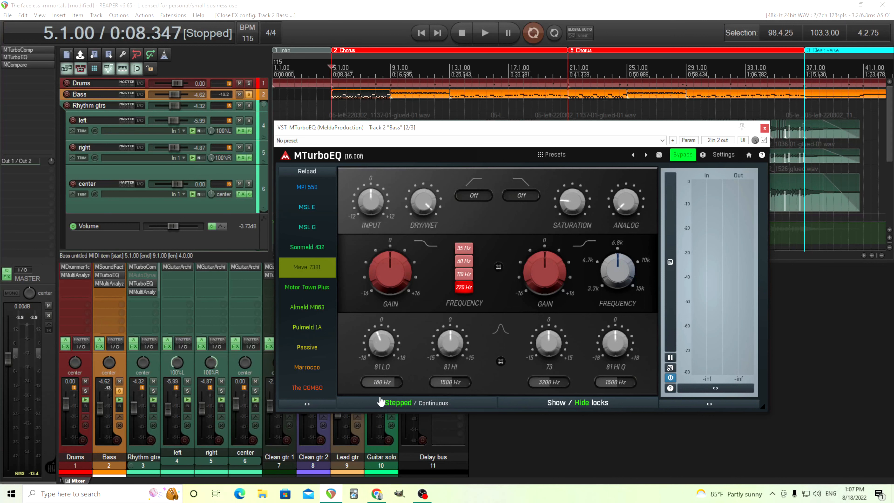
click(485, 35)
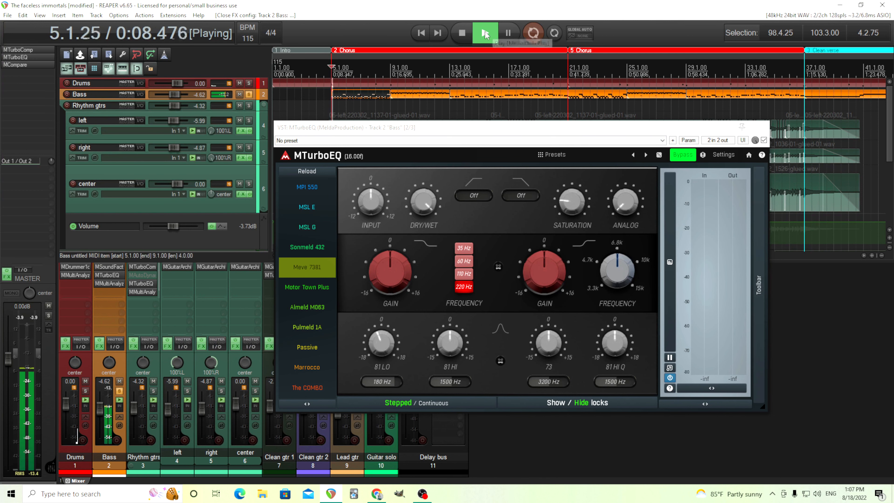
click(685, 157)
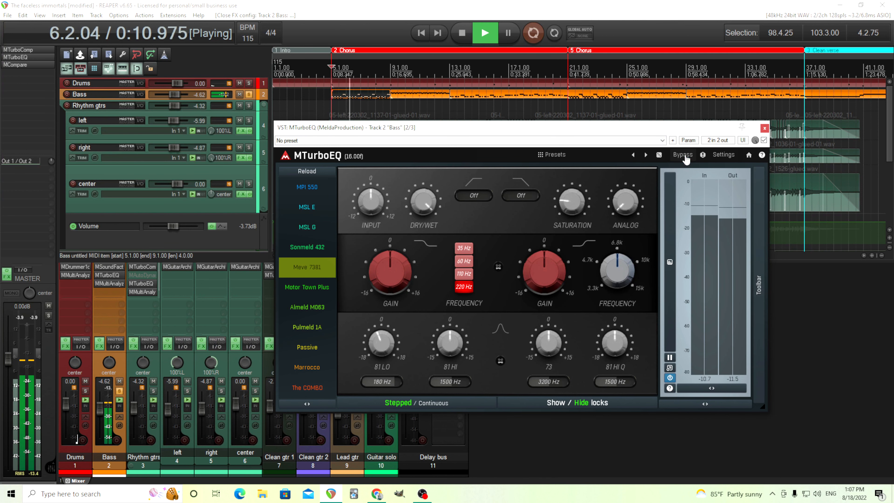
click(685, 157)
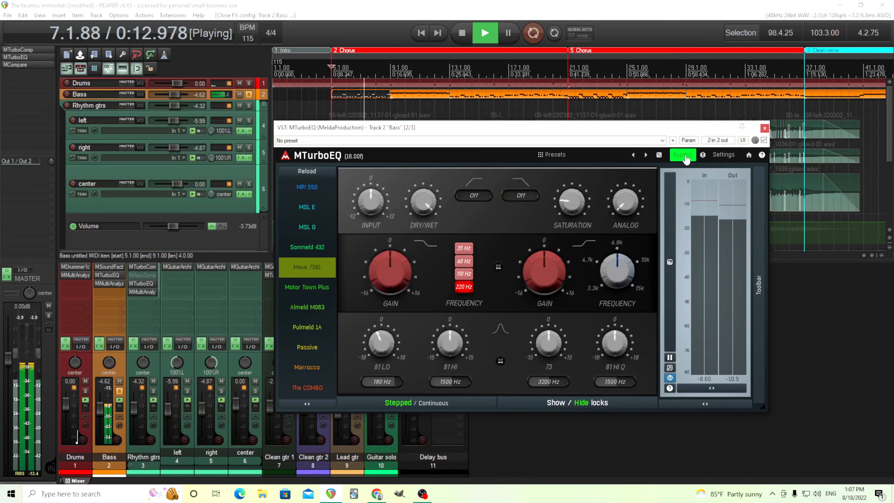
click(684, 158)
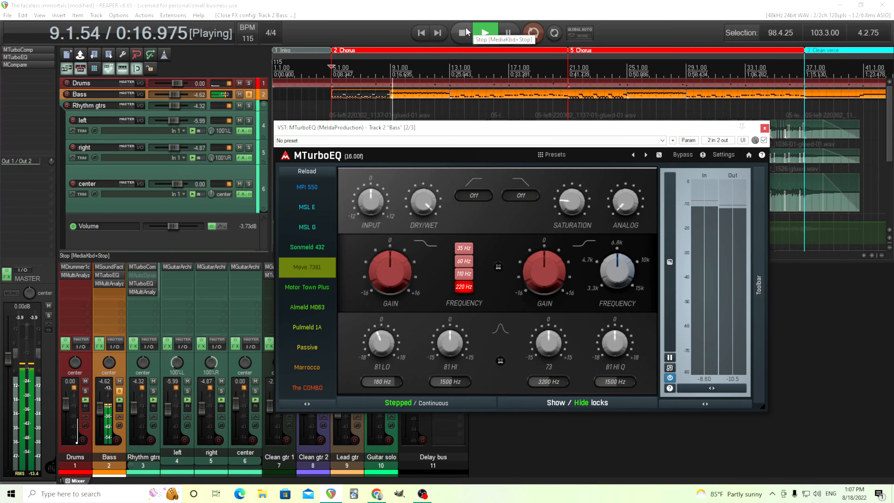
click(686, 158)
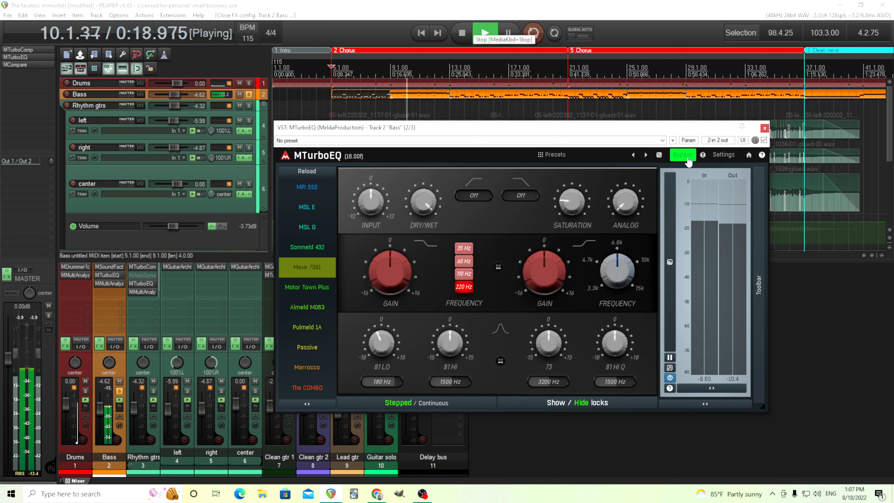
click(688, 161)
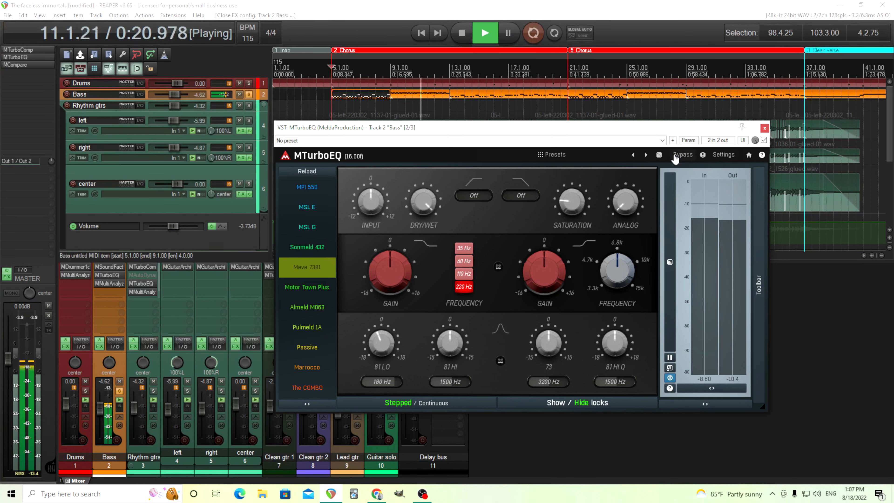
click(461, 37)
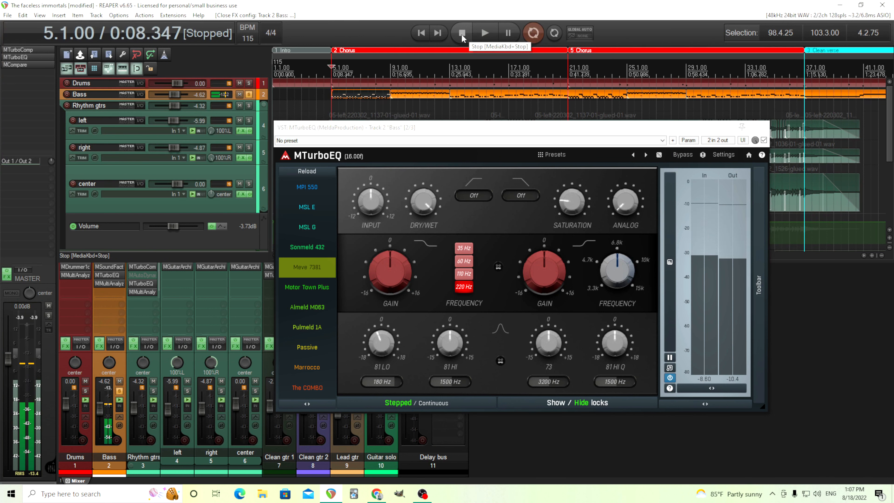
- Unsolo the Bass track, compare the full mix with the bass muted and unmuted, and close MTurboEQ after playback
click(119, 390)
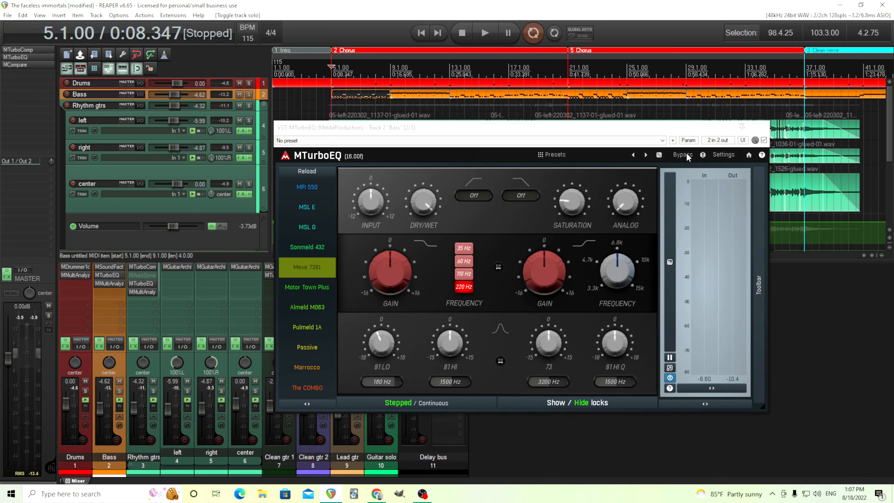
click(482, 33)
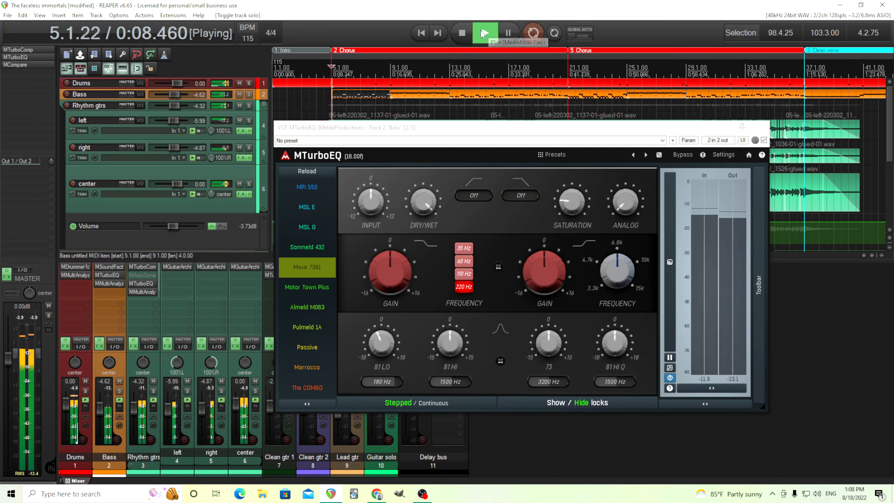
click(120, 382)
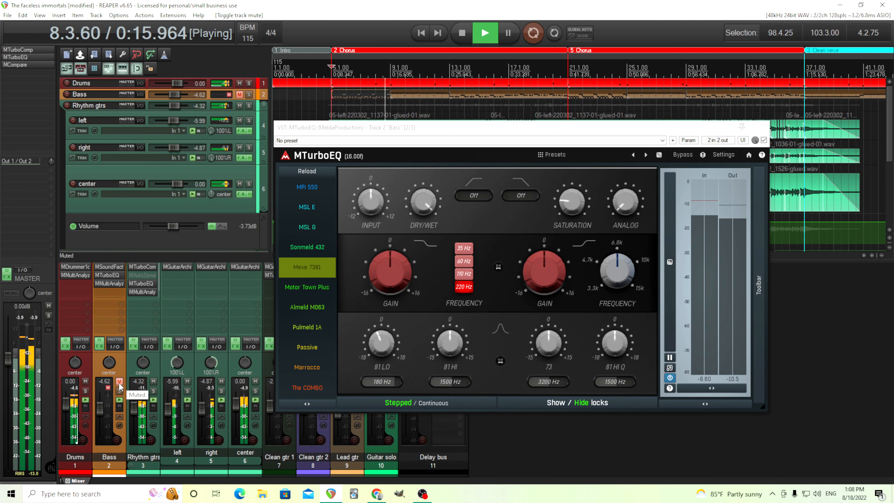
click(120, 382)
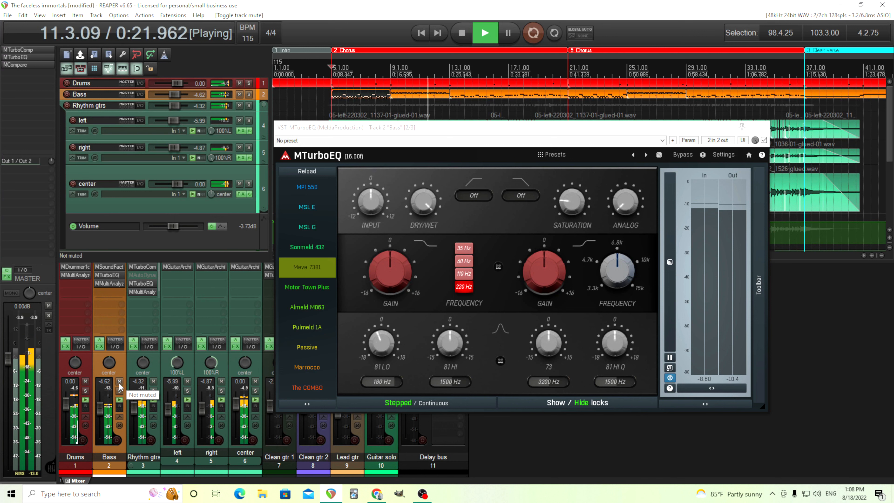
click(120, 386)
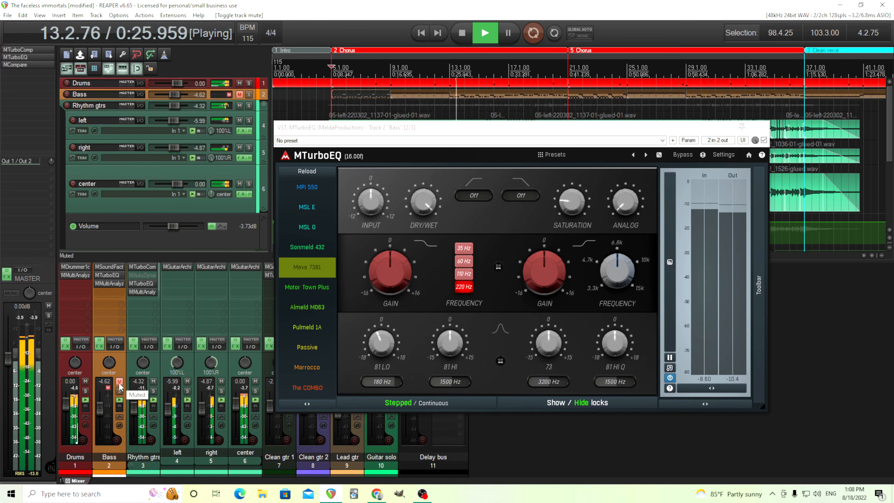
click(119, 386)
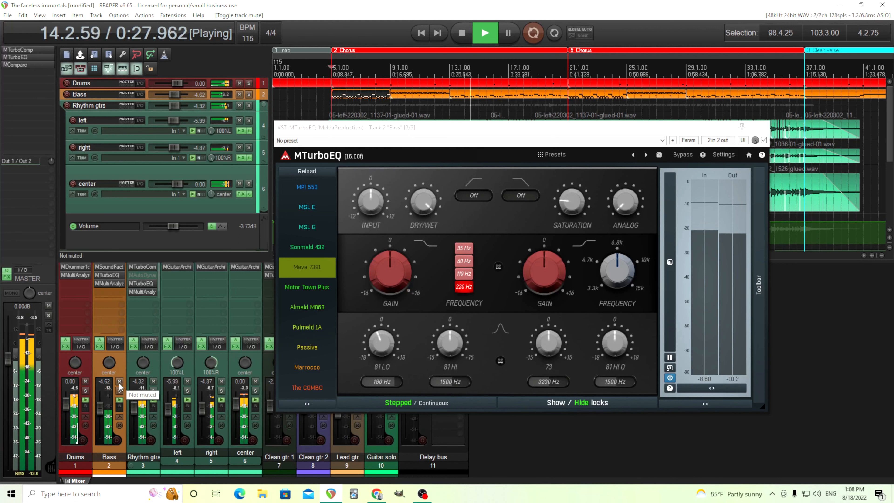
click(462, 33)
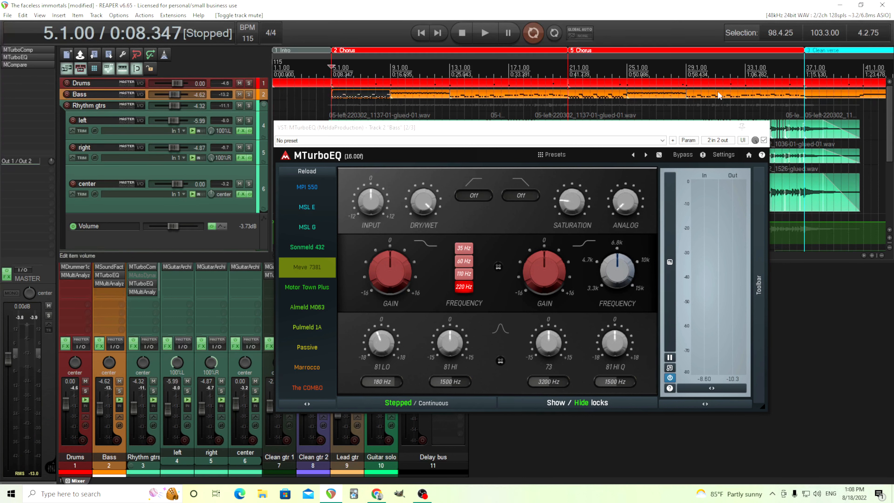
click(764, 129)
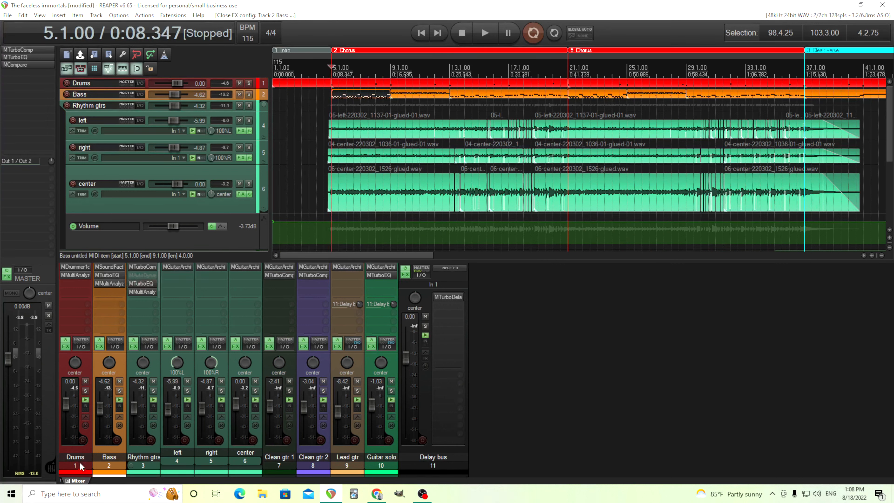
- Solo the Drums track, open its MDrummer1out instrument, and show the drum kit's mixer
click(85, 390)
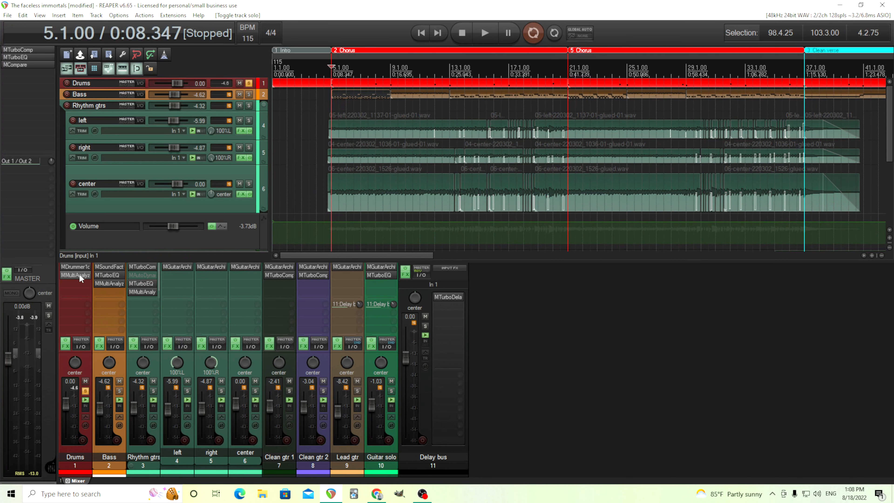
click(72, 267)
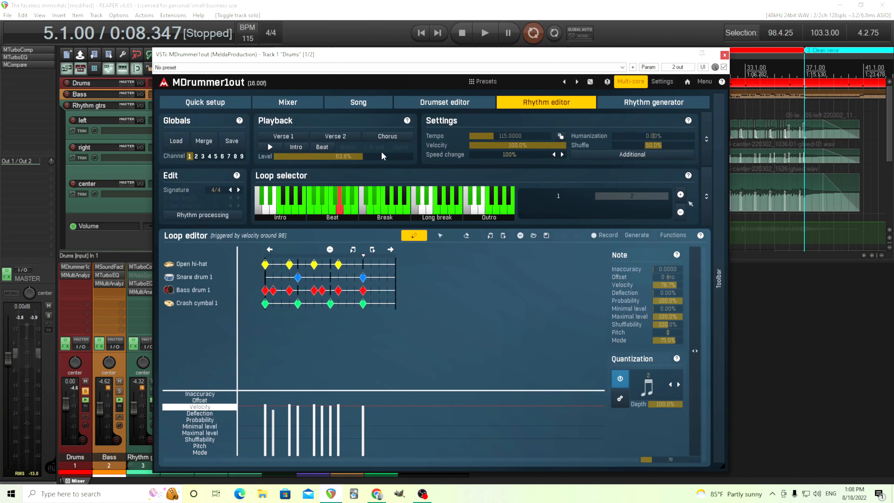
drag(463, 62, 507, 67)
click(349, 108)
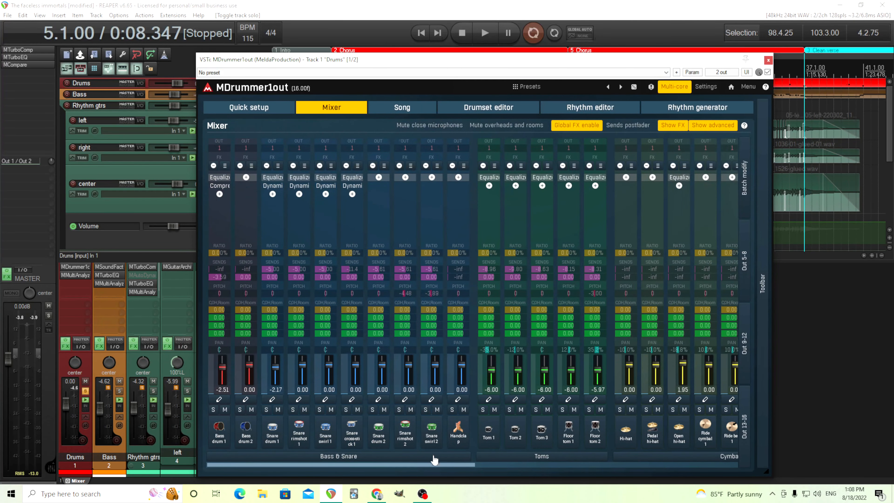
- Review the kit mixer's cymbal, percussion and utility channels, and play the soloed drums from measure 5 with the Quick setup page shown
drag(435, 459, 421, 441)
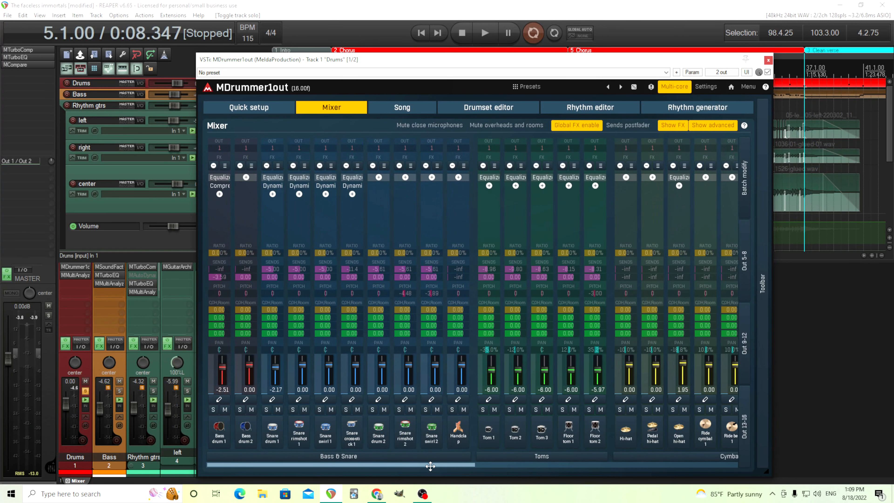
drag(430, 466, 566, 463)
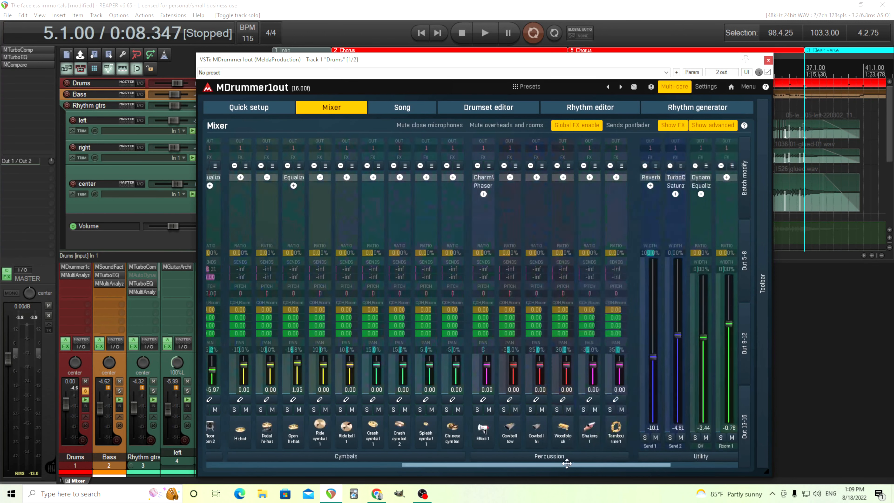
click(259, 108)
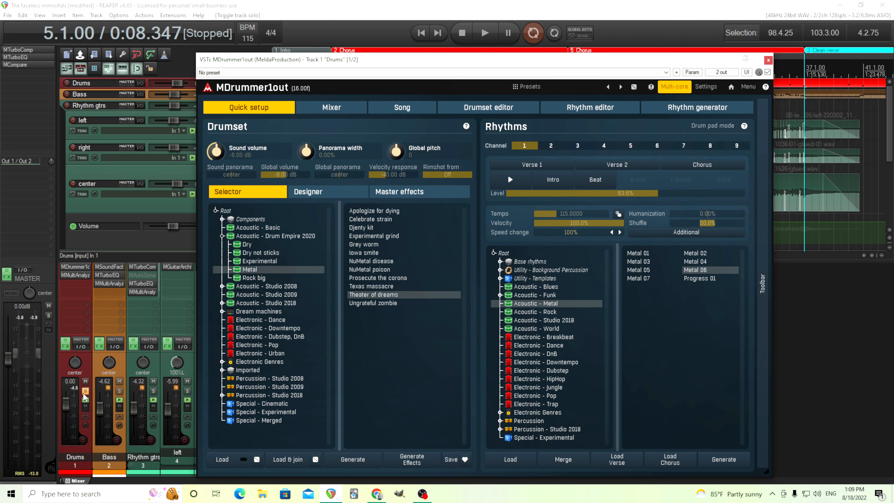
click(484, 33)
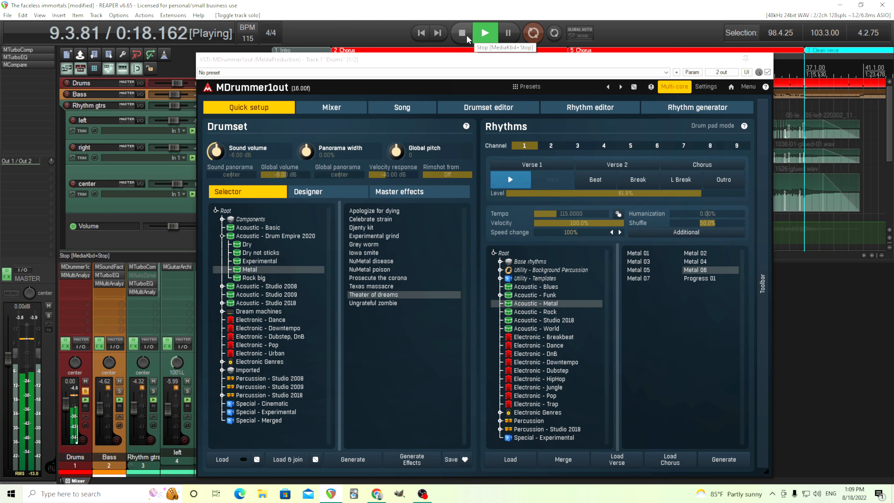
click(464, 38)
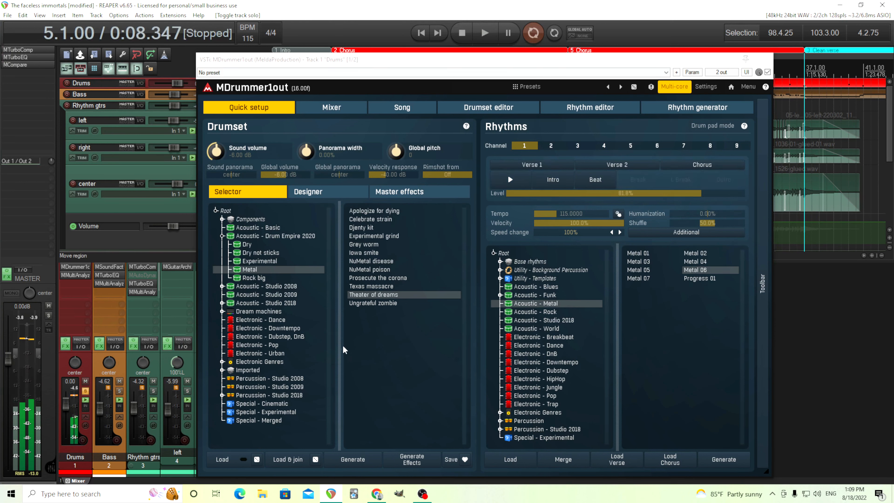
- View the current loop in the Rhythm editor and the essential beat in the Rhythm generator, and return to the Rhythm editor
click(572, 115)
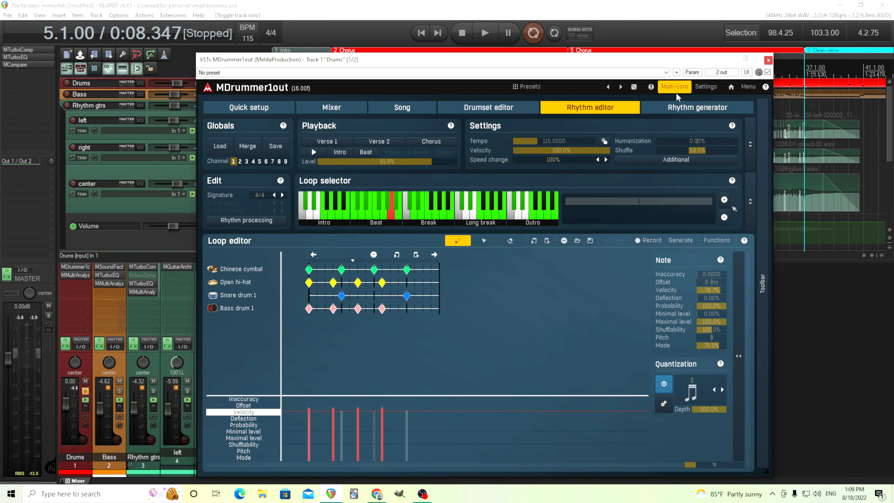
click(680, 110)
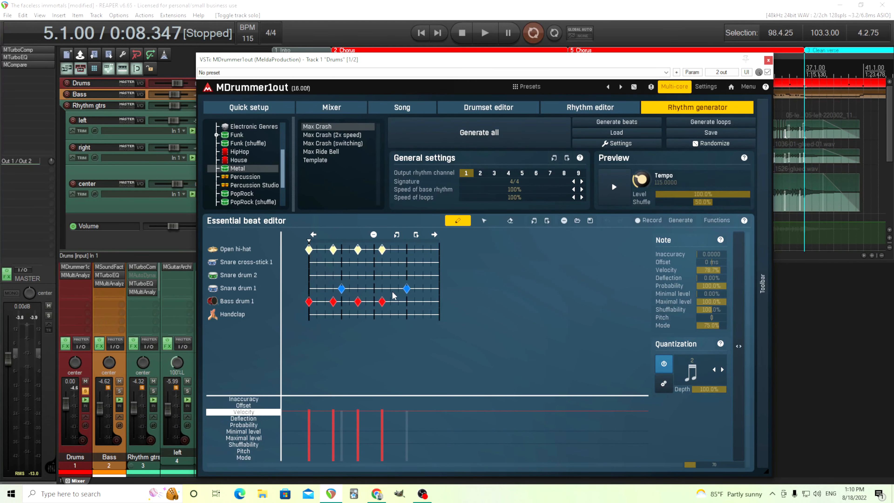
click(566, 110)
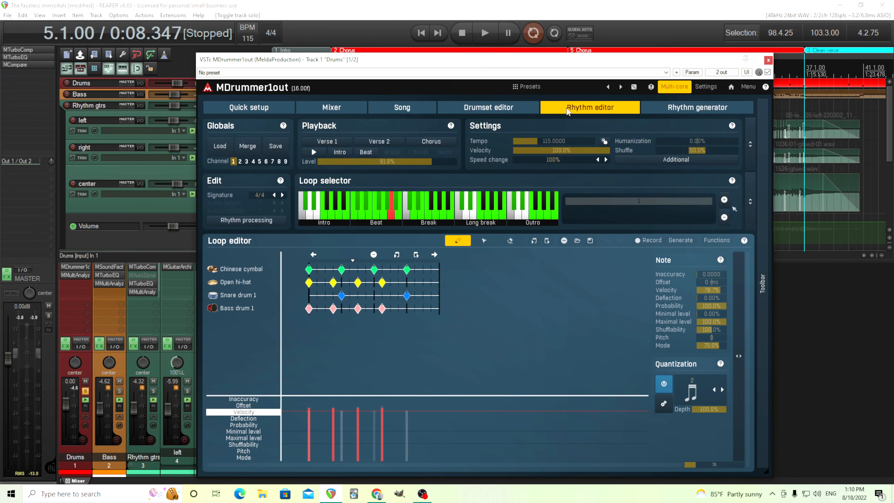
- Step through the Beat loops in the loop selector to compare their patterns, ending on the Crash cymbal 2 loop
click(377, 215)
click(370, 216)
click(364, 216)
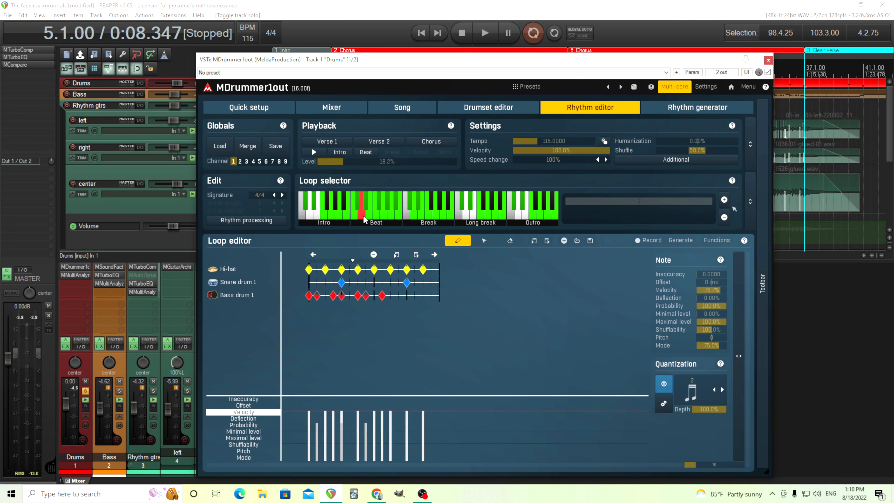
click(366, 217)
click(370, 216)
click(375, 217)
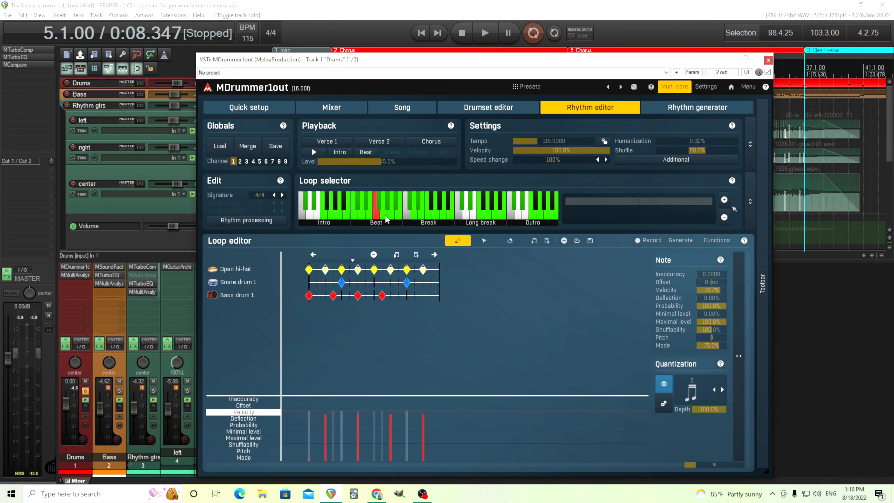
click(387, 219)
click(396, 219)
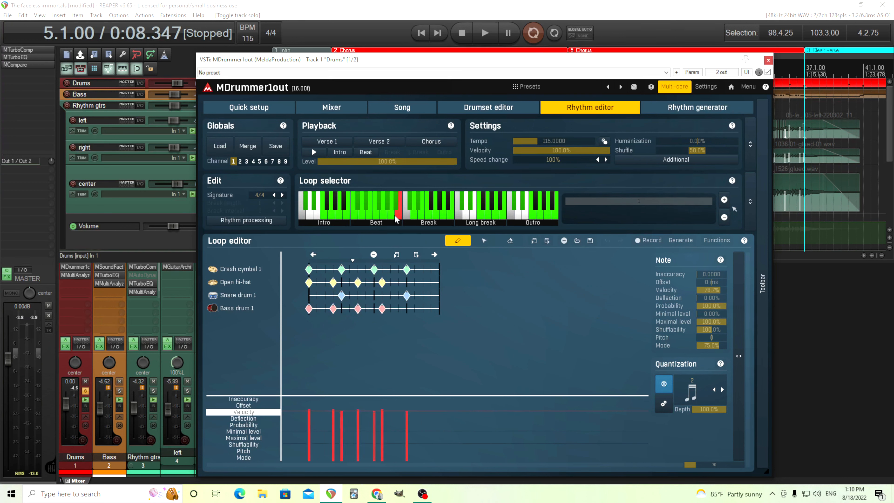
click(395, 210)
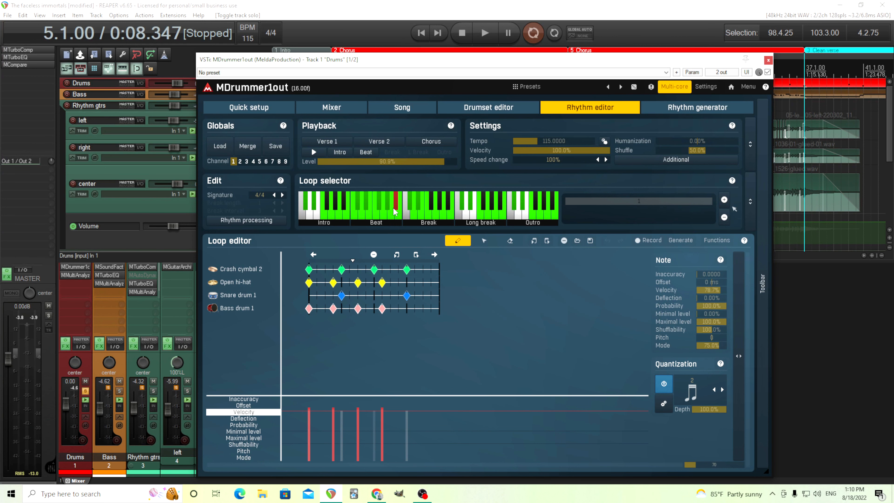
- Move the MDrummer1out window clear of the timeline and open the Drums MIDI item starting at measure 5 in the MIDI editor
drag(383, 64, 470, 153)
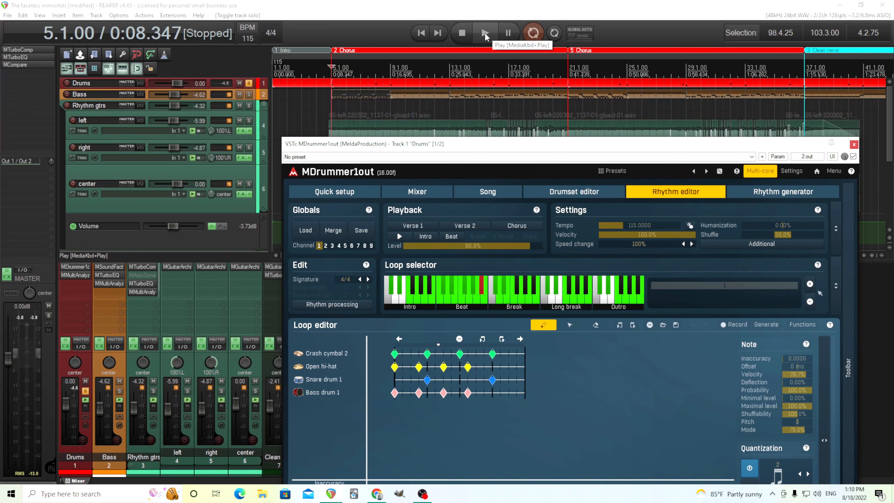
drag(427, 148, 420, 179)
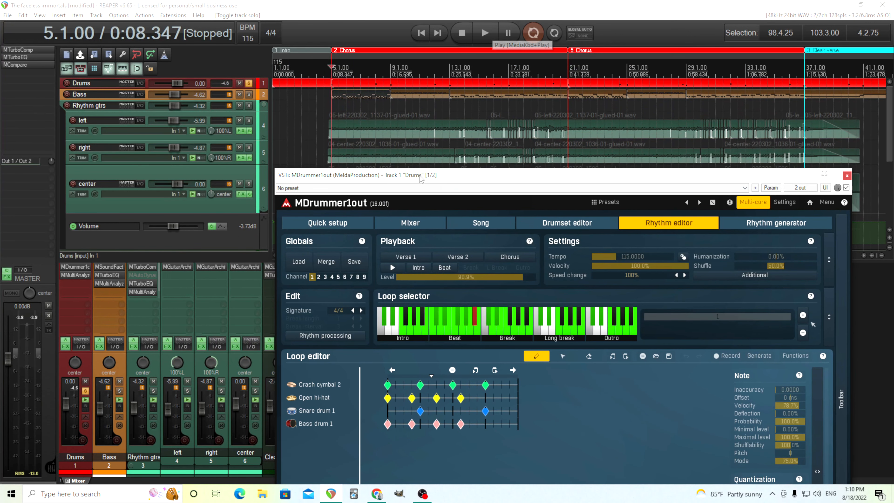
scroll(410, 130, up, 3)
scroll(410, 130, down, 3)
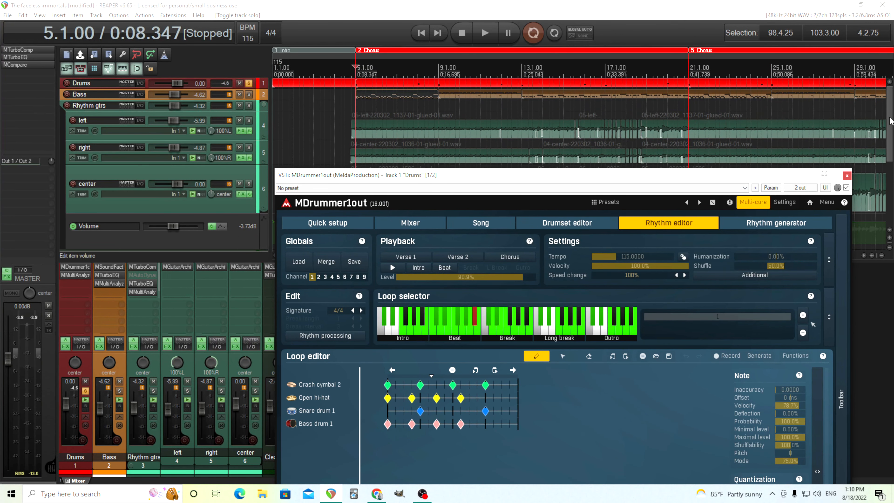
double_click(362, 83)
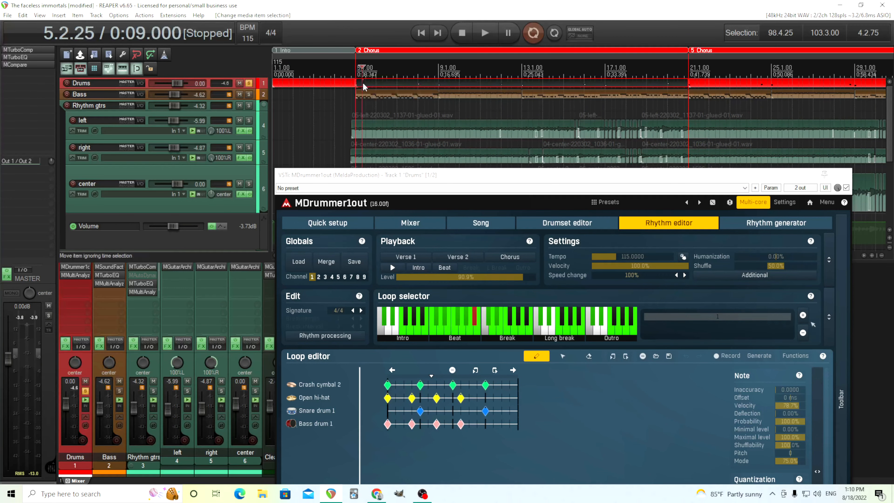
- Examine the Beat and Short break trigger notes from measure 5 to 13 in the Drums item, and close the MIDI editor
scroll(447, 277, down, 10)
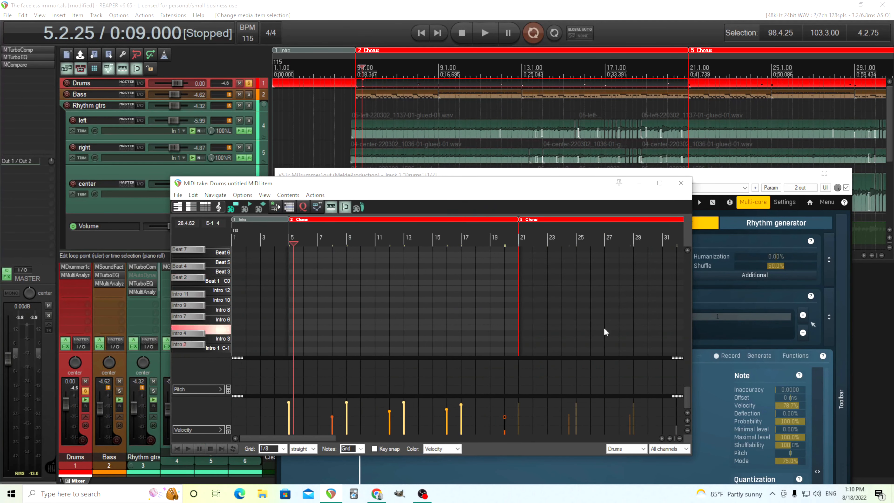
drag(687, 393, 686, 381)
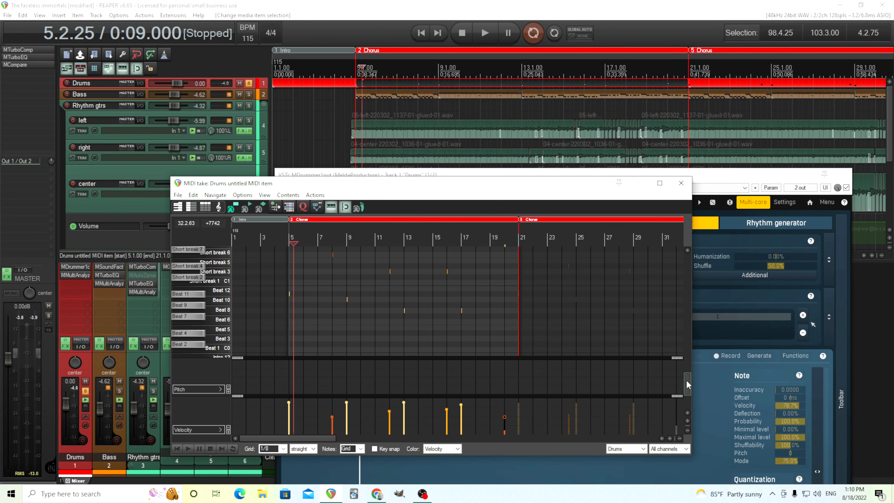
scroll(373, 308, up, 2)
scroll(373, 308, up, 3)
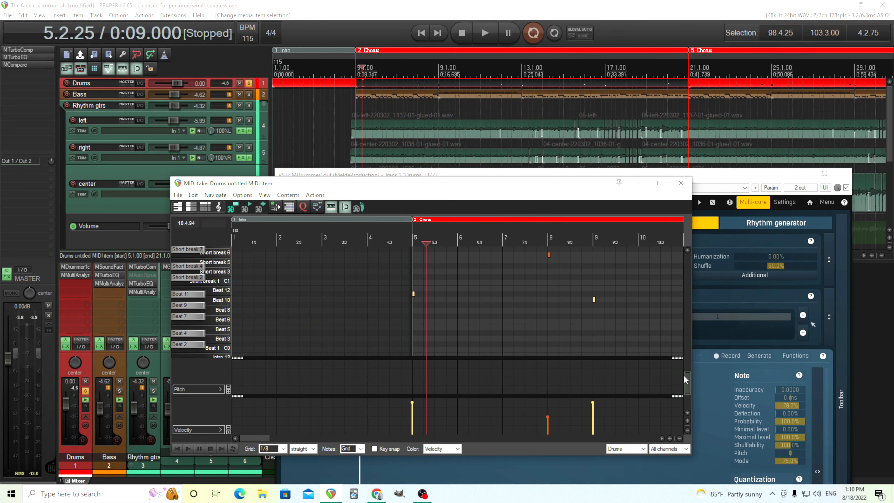
drag(690, 390, 688, 380)
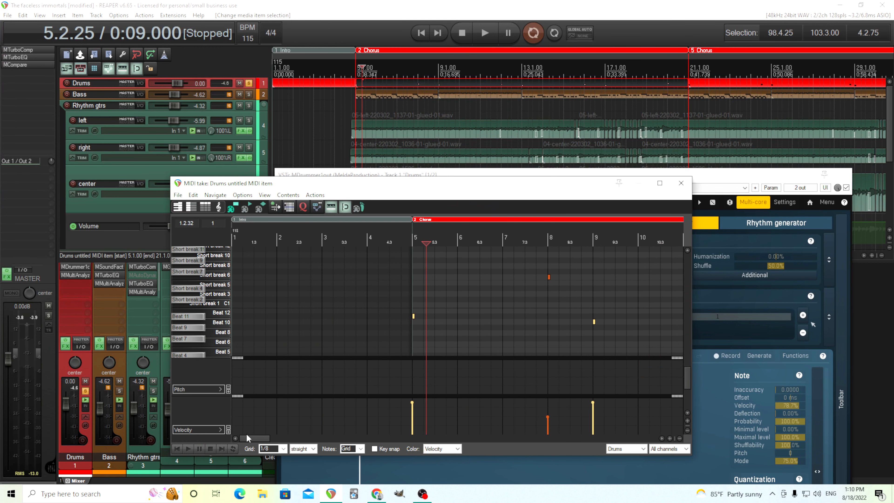
drag(250, 438, 261, 437)
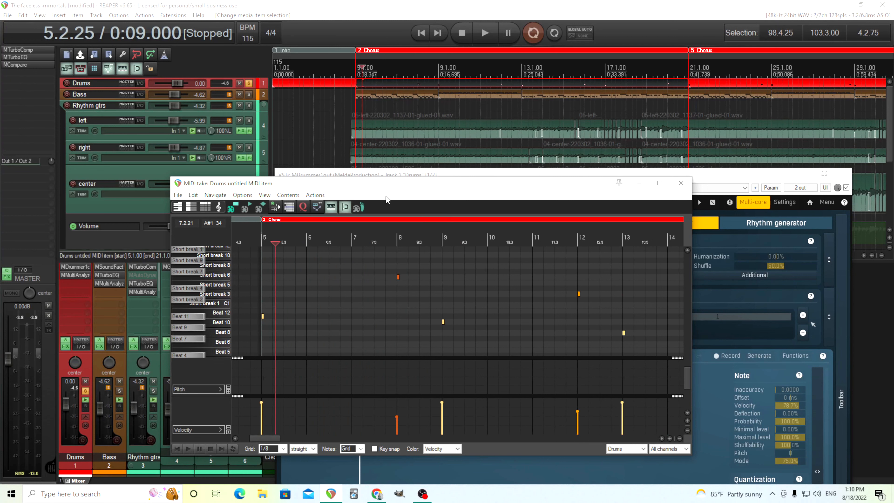
drag(393, 187, 331, 142)
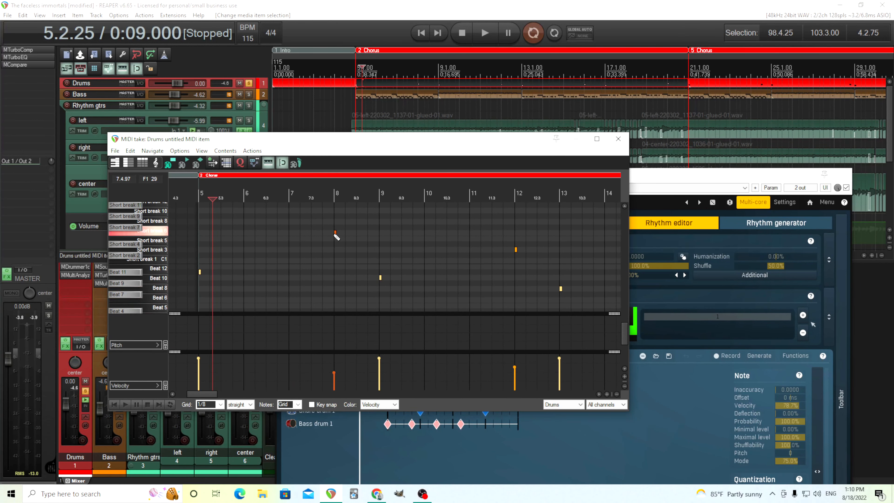
click(618, 138)
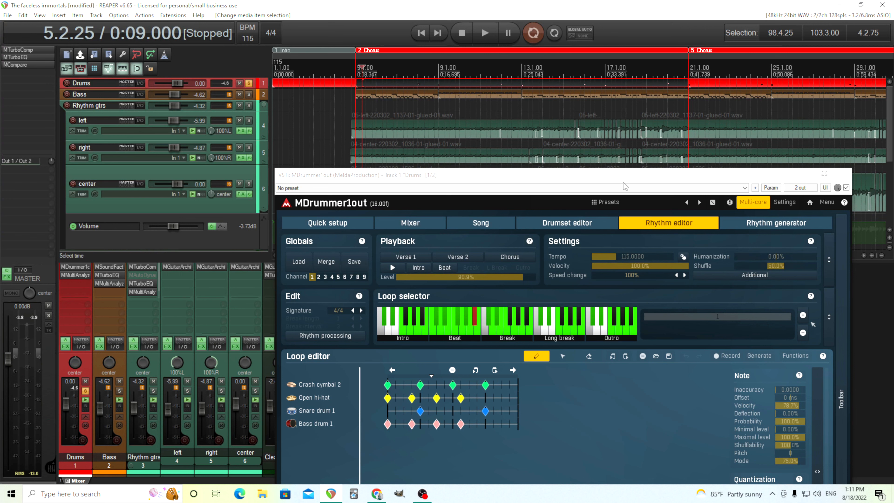
- Return the edit cursor to measure 5 and play the soloed drums while watching the loops change in the Rhythm editor
click(356, 67)
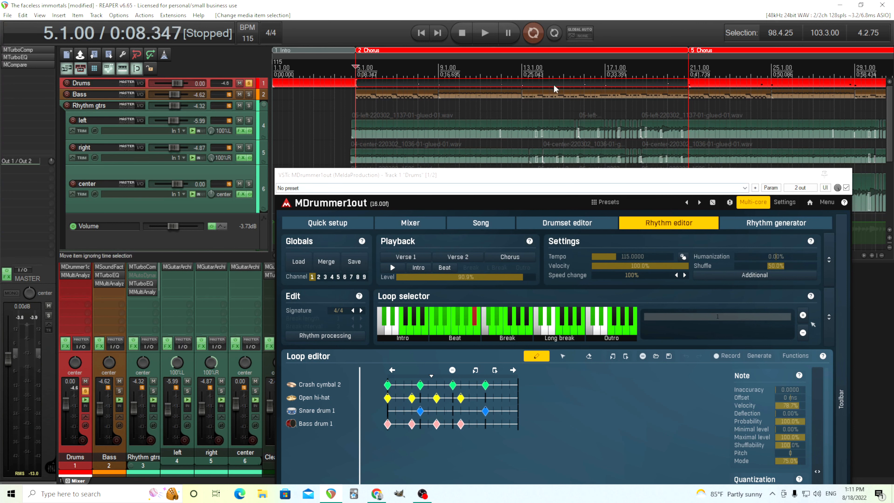
click(485, 33)
drag(510, 175, 507, 111)
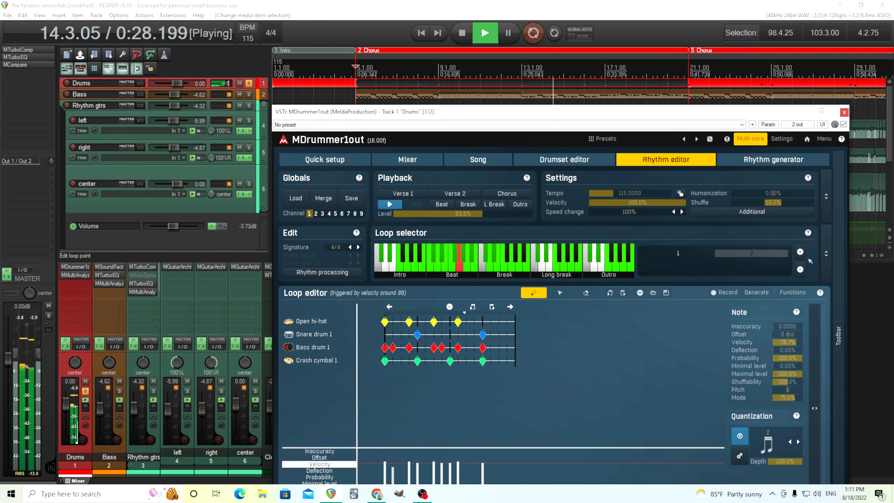
click(461, 33)
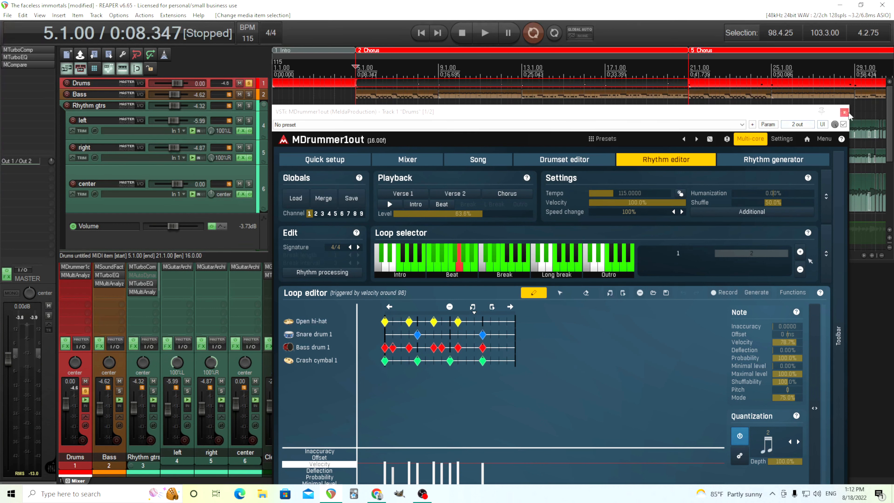
- Show the Rhythm generator page again and close the MDrummer1out window
click(782, 162)
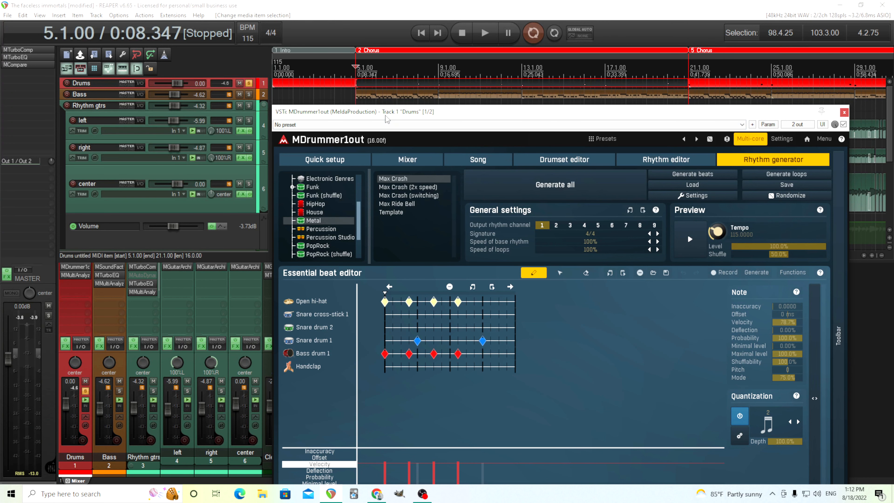
click(844, 112)
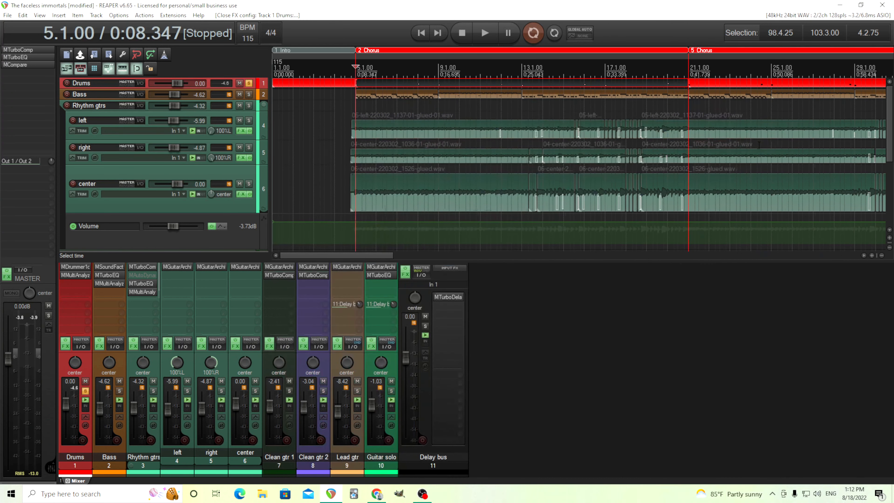
- Play the soloed drums from the Breakdown marker at measure 101 with MDrummer1out's Rhythm editor shown, and close the instrument after stopping
scroll(672, 161, down, 4)
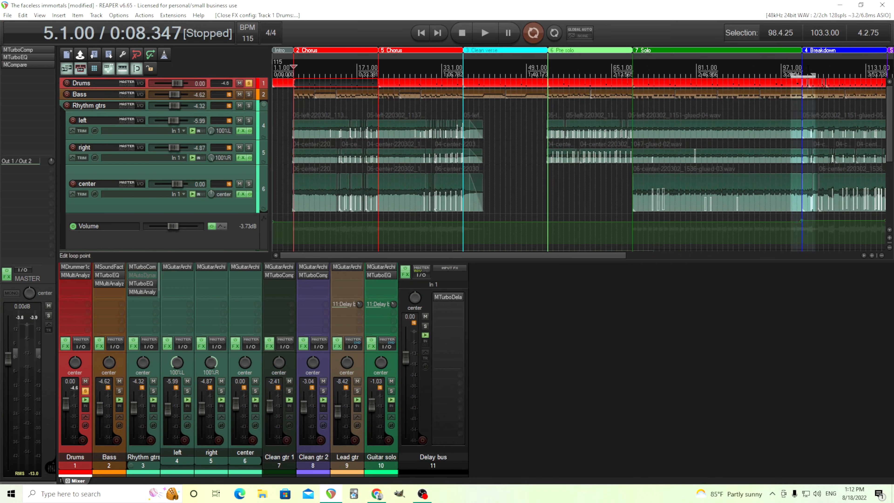
key(4)
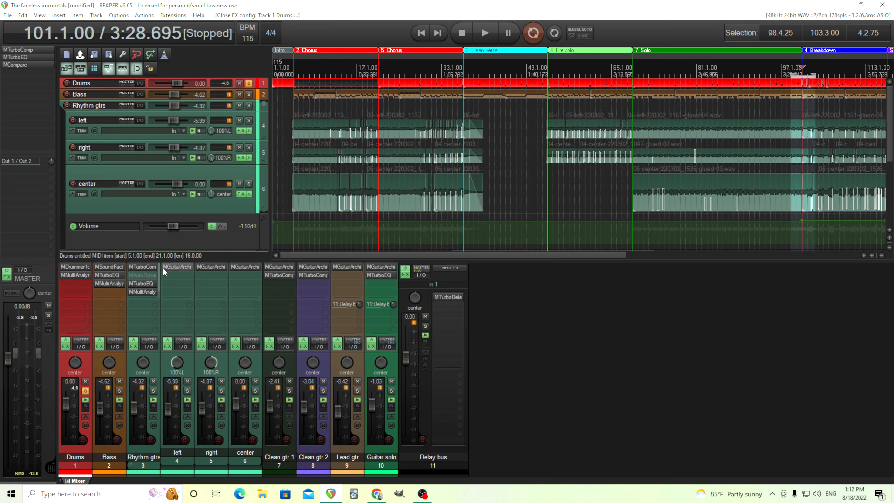
click(75, 267)
click(485, 33)
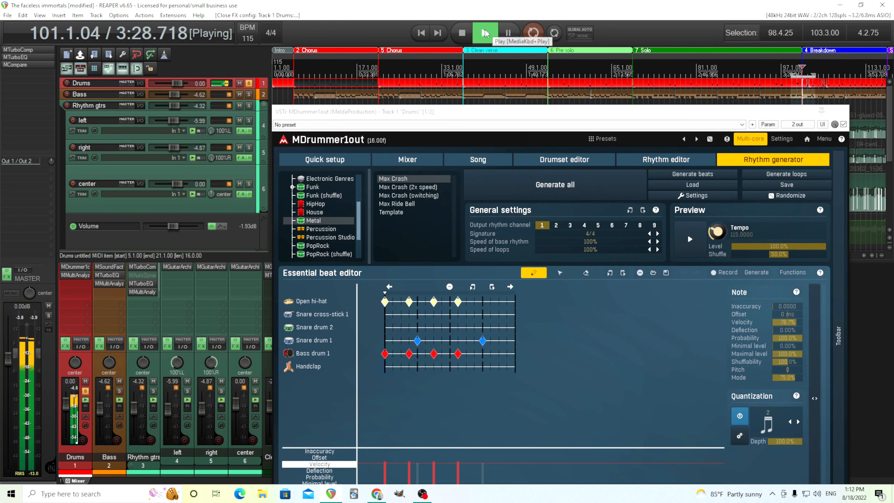
click(649, 162)
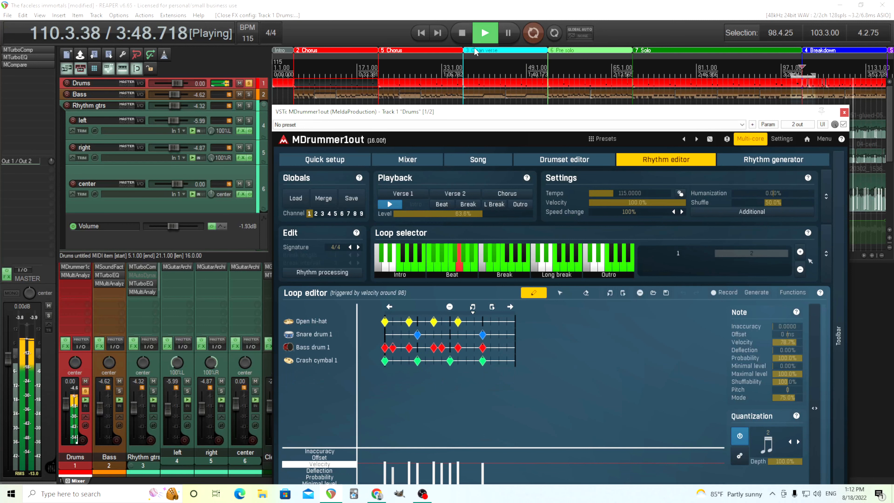
click(462, 33)
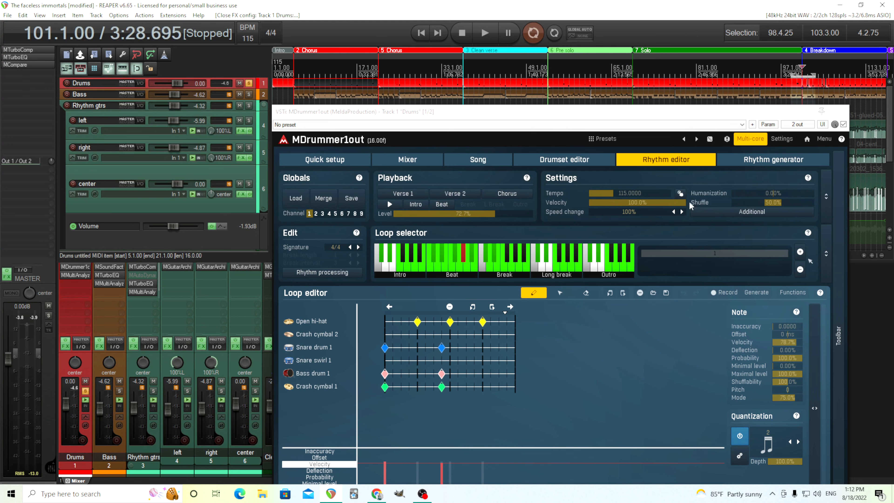
click(833, 113)
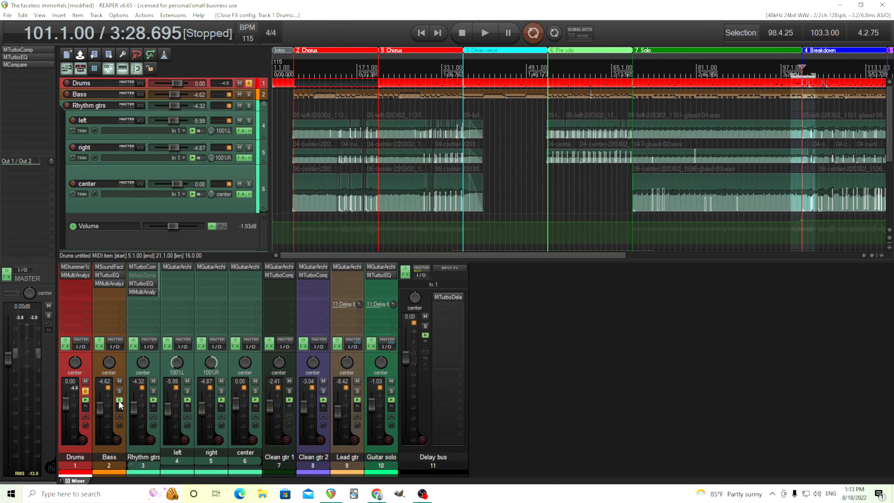
- Open MMultiAnalyzer on the Drums track, move its window clear, and play from measure 101 while watching the Spectrum view
click(73, 277)
drag(211, 35, 406, 72)
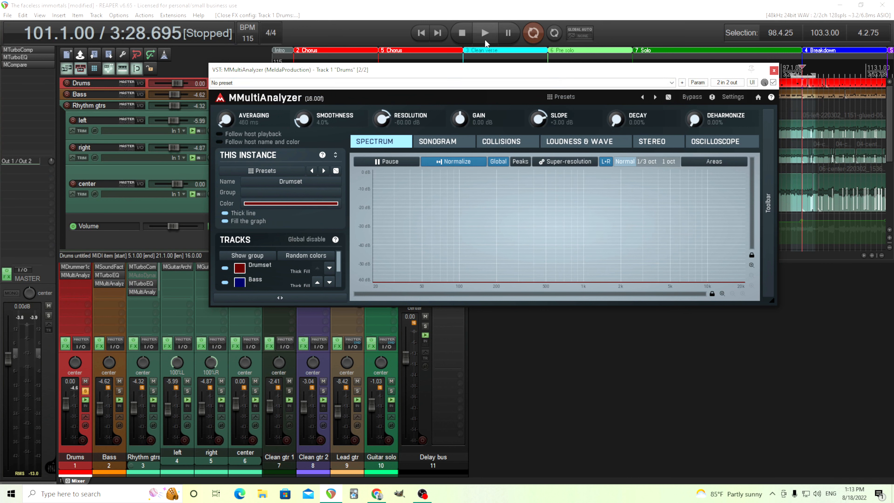
click(484, 34)
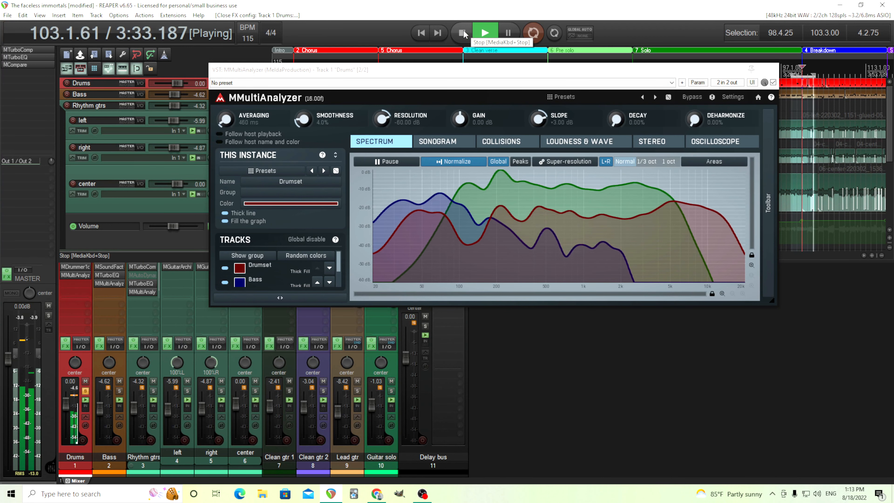
- Watch the track overlaps in MMultiAnalyzer's Collisions view with the threshold raised to about -35 dB, stop playback and close the analyzer
click(501, 141)
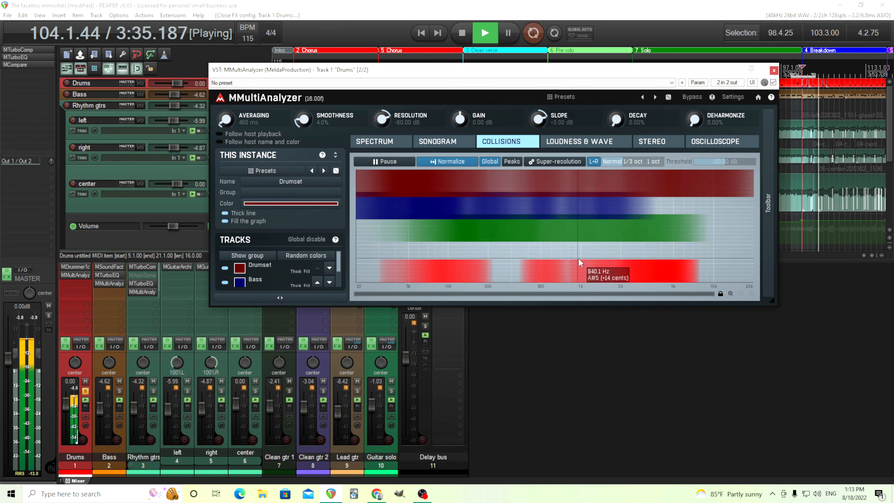
drag(725, 161, 734, 162)
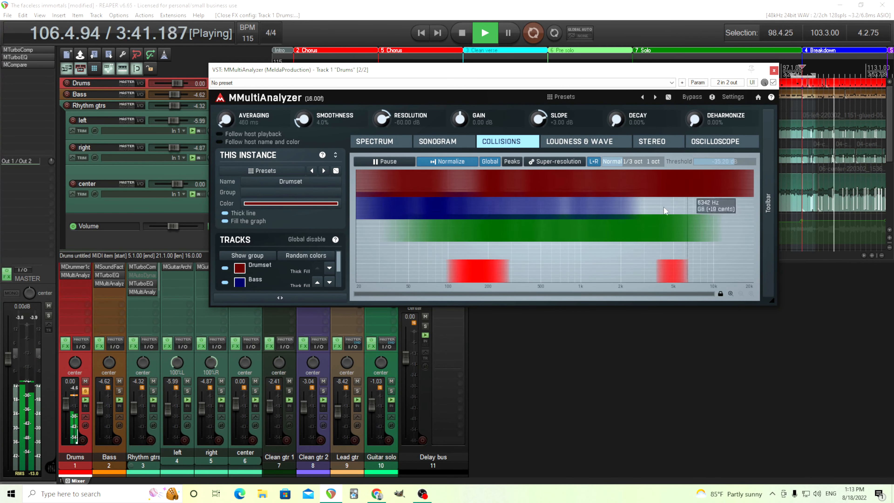
key(space)
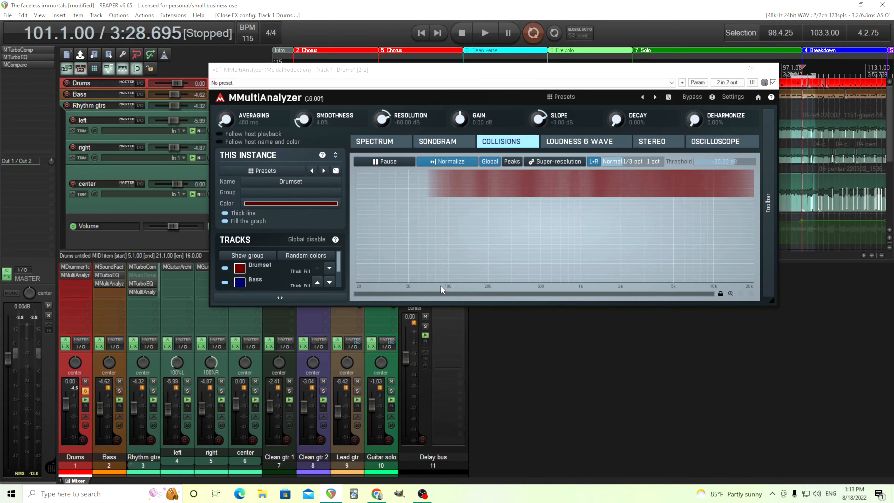
key(Escape)
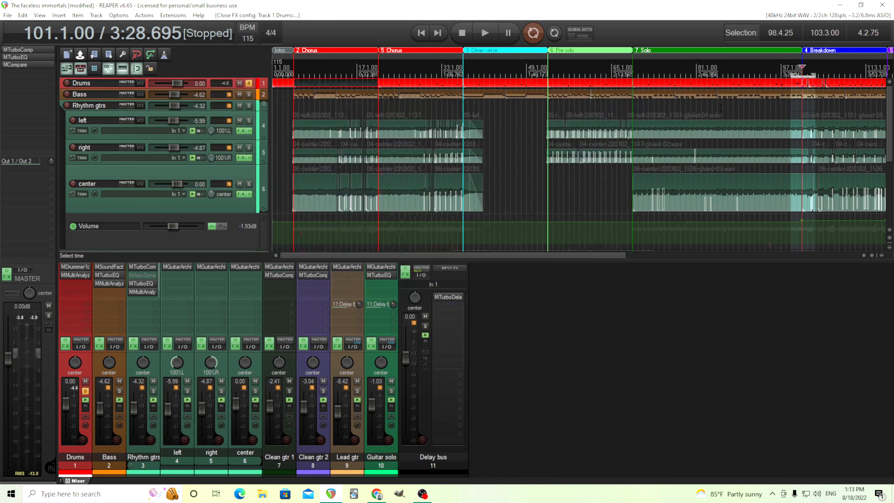
- Unsolo the Drums track and play the full mix from measure 101 with the master track's MTurboComp shown, stopping after a few measures
click(85, 391)
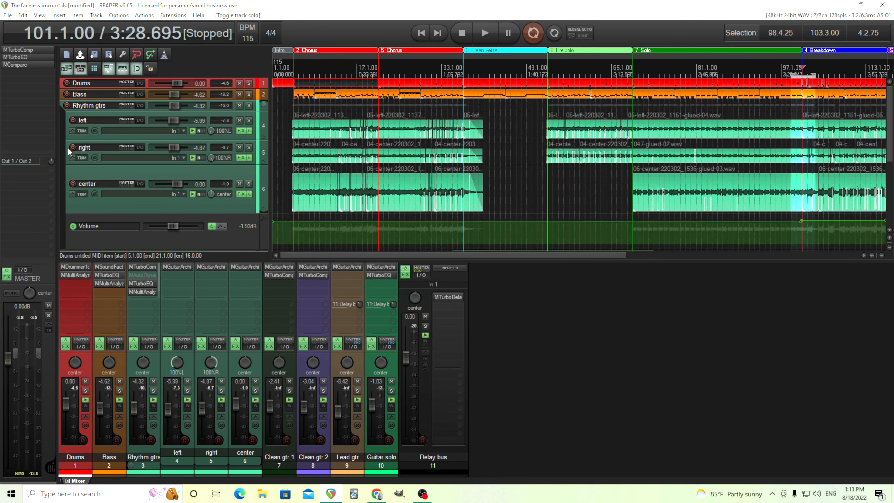
click(18, 49)
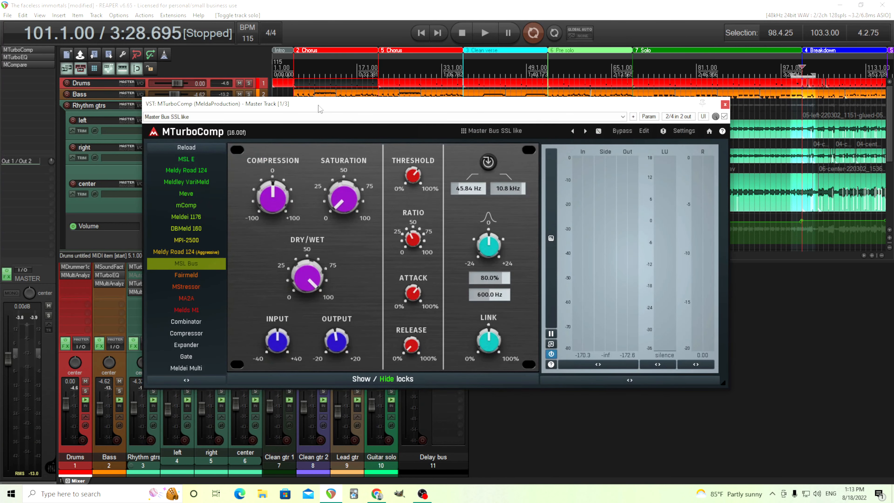
drag(318, 109, 360, 121)
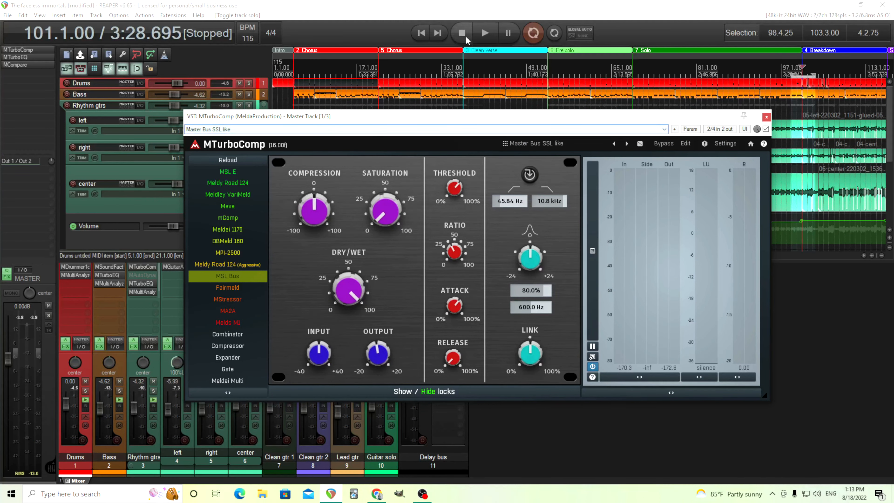
click(488, 36)
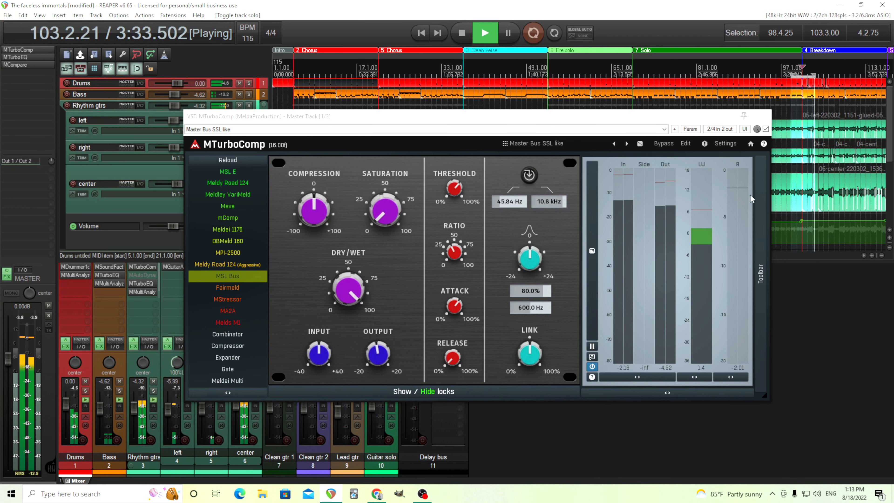
scroll(577, 72, down, 2)
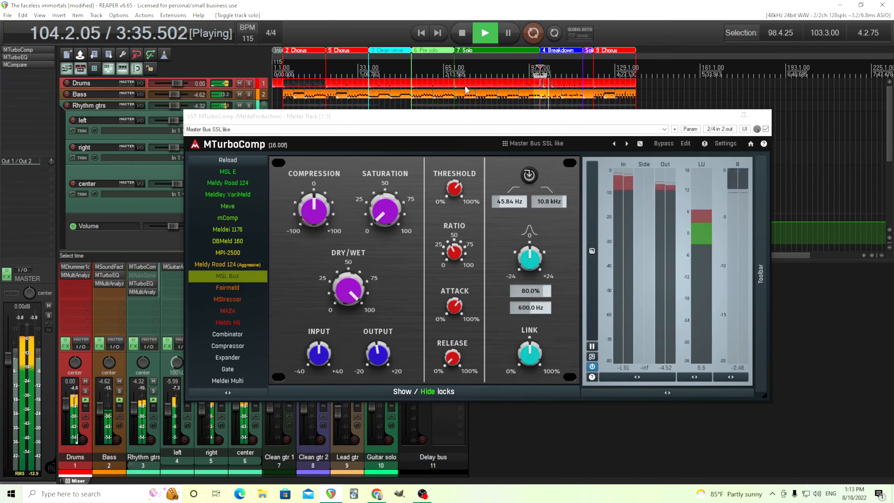
key(space)
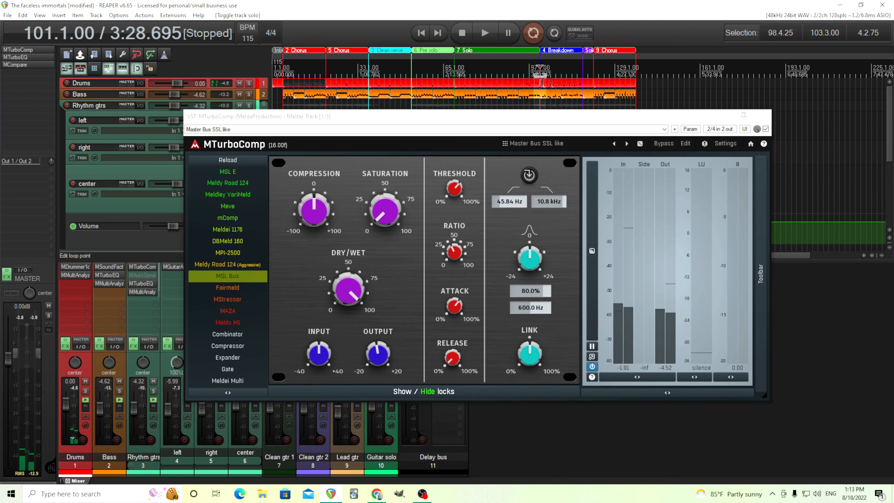
- Replay the full mix from the start of the Breakdown while watching MTurboComp's gain reduction meter
click(540, 70)
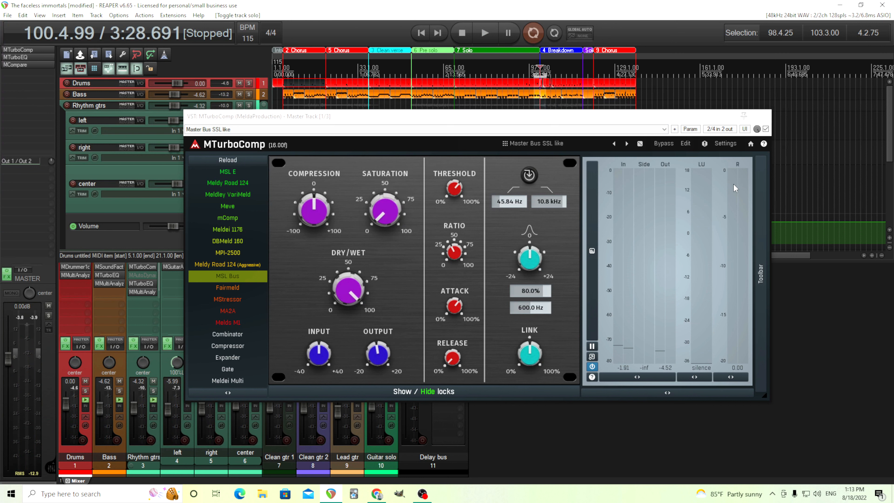
click(486, 33)
key(space)
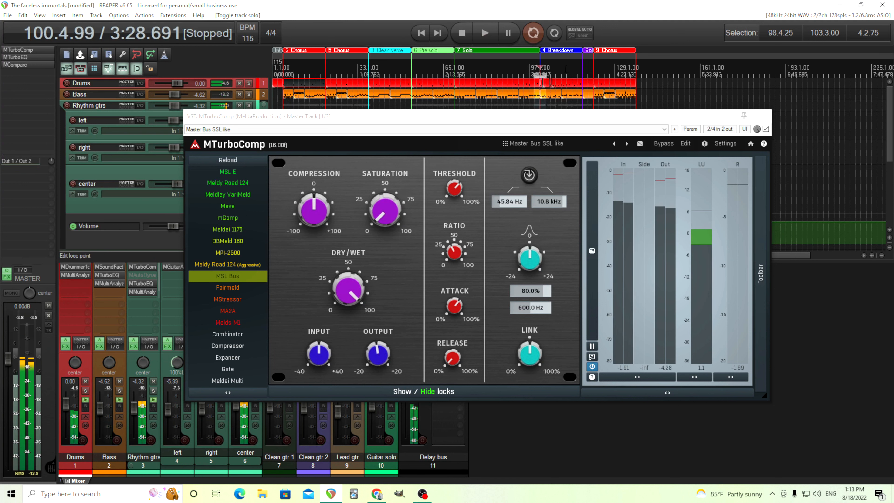
- Play from the Chorus marker at measure 121, compare the mix with MTurboComp bypassed and active, and close the compressor after stopping
key(9)
key(space)
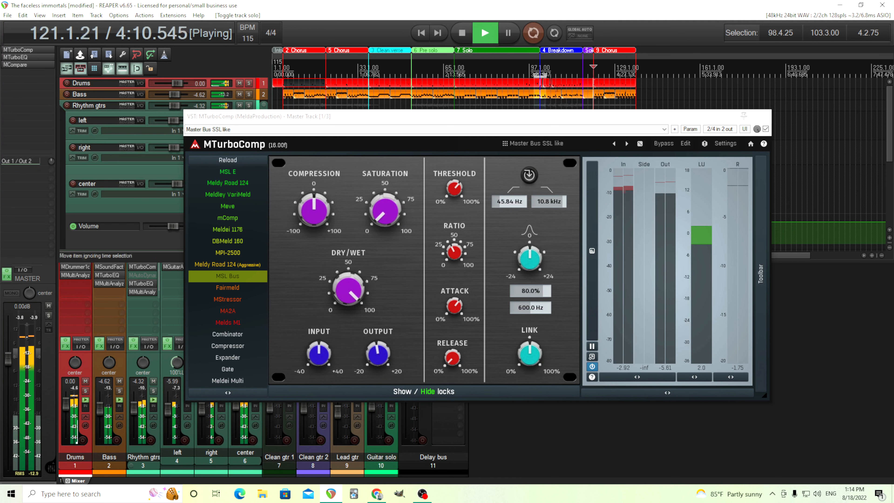
click(666, 146)
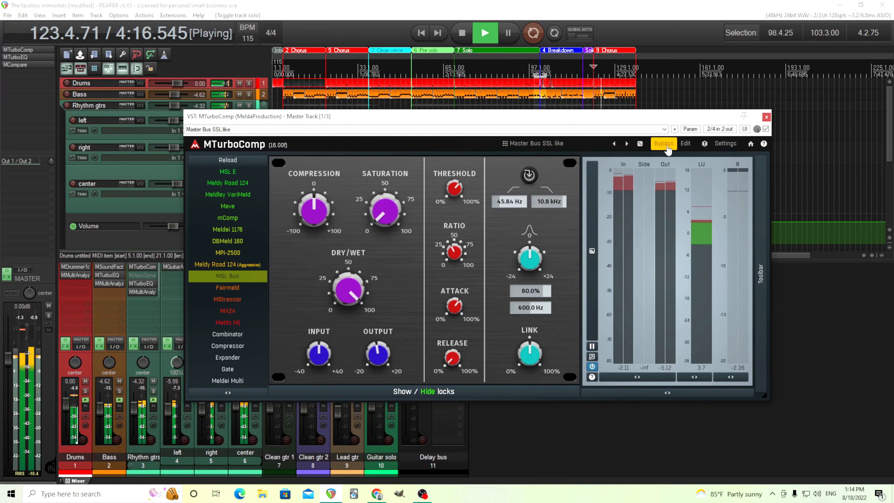
click(667, 146)
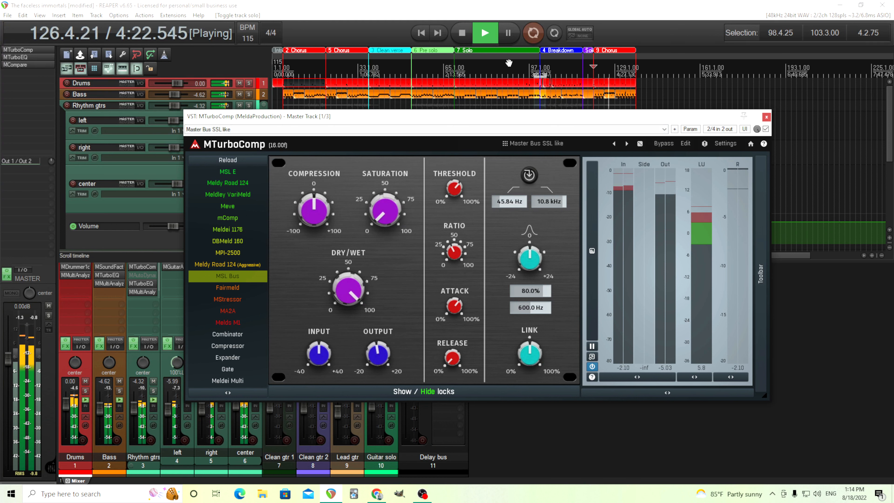
click(463, 33)
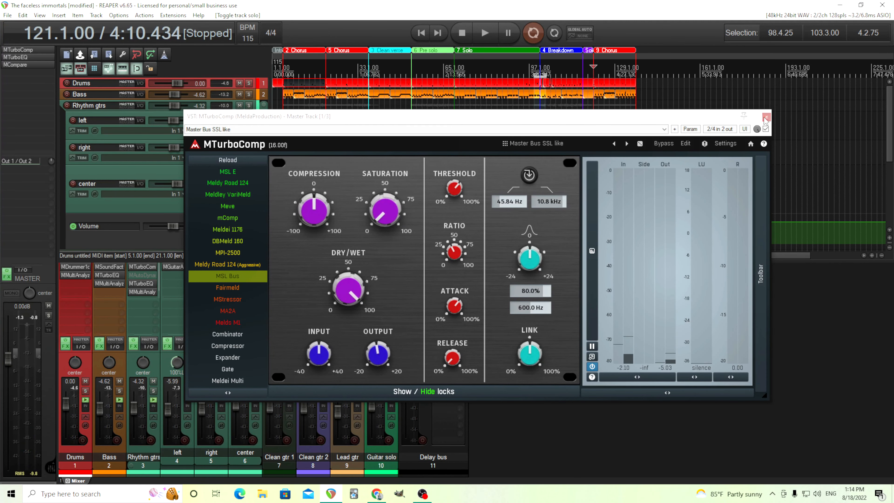
key(Escape)
- Open MTurboEQ on the master track and examine the 420 Hz Gain 1 band and the low-shelf gain and frequency
click(19, 57)
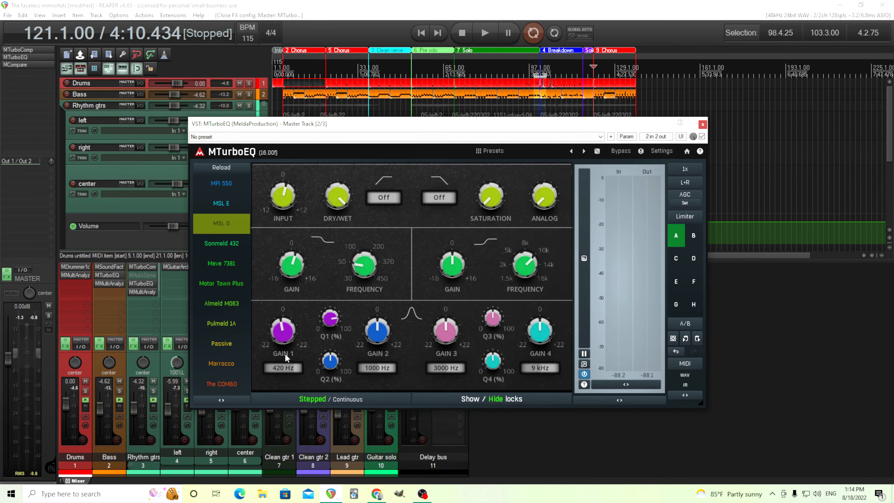
click(282, 335)
mouse_move(357, 265)
mouse_move(299, 264)
- Play from measure 121 and compare the mix with MTurboEQ bypassed and active, leaving it active, then stop and close it
click(621, 151)
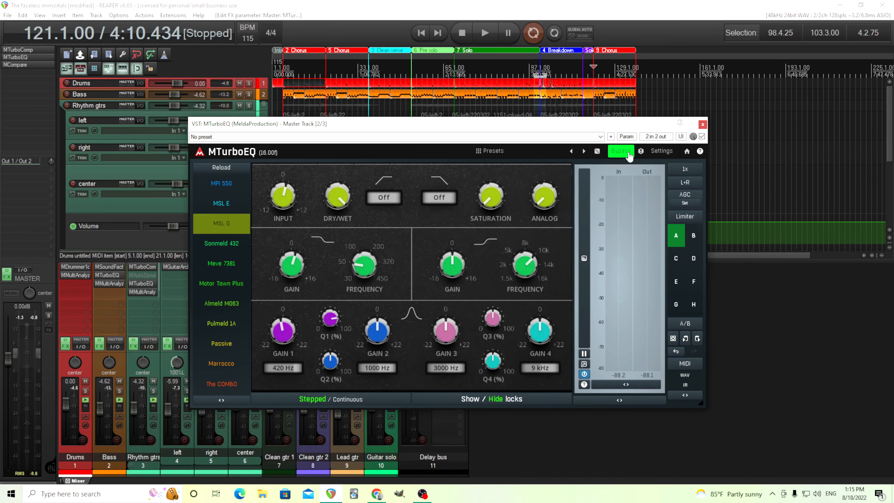
click(485, 33)
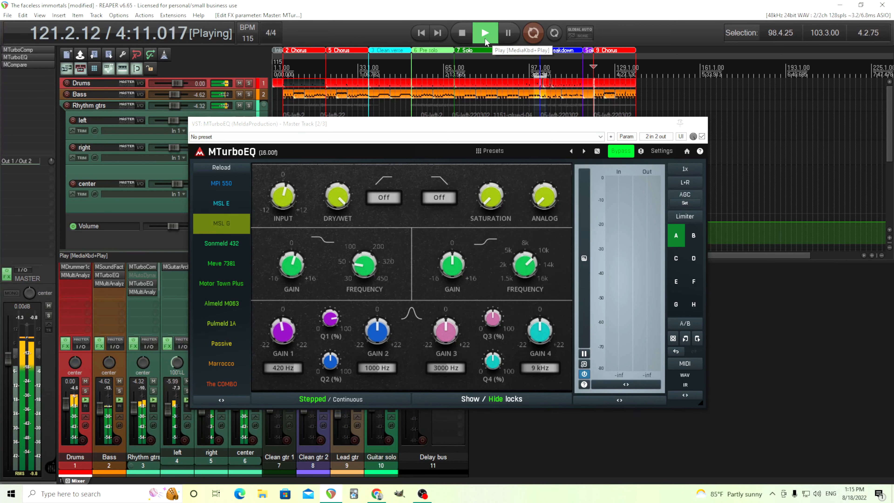
click(622, 152)
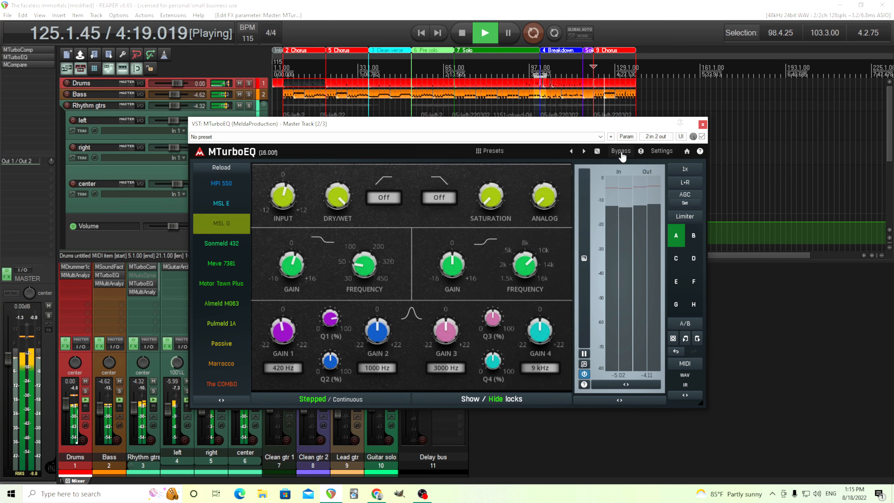
click(622, 152)
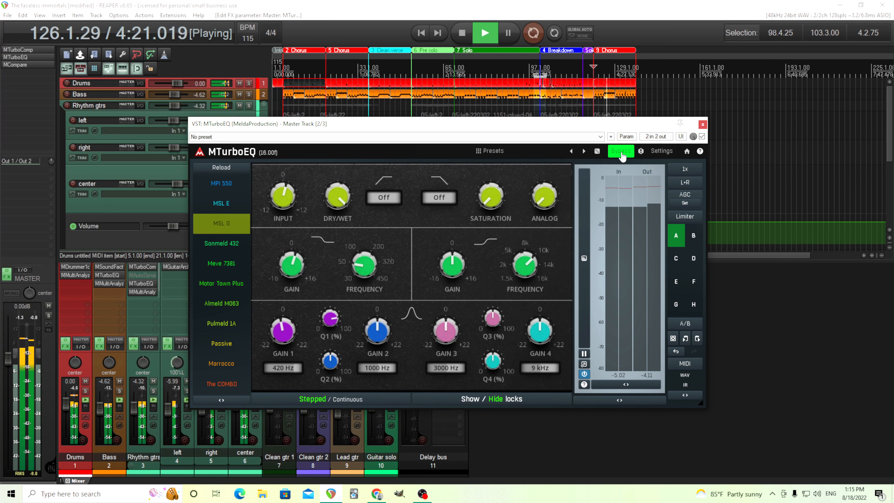
click(621, 154)
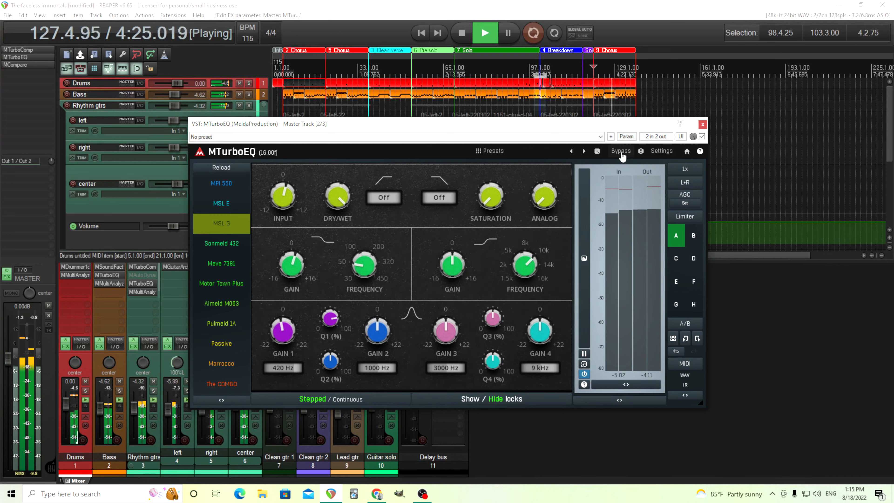
click(461, 35)
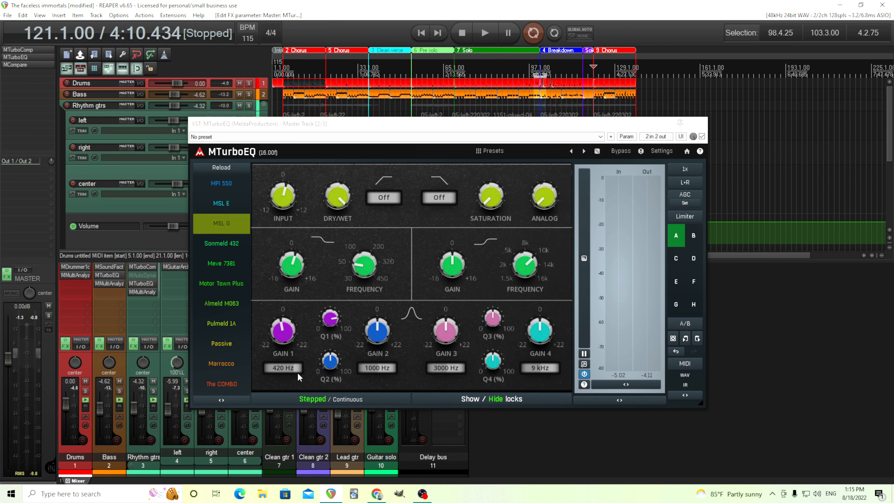
click(701, 124)
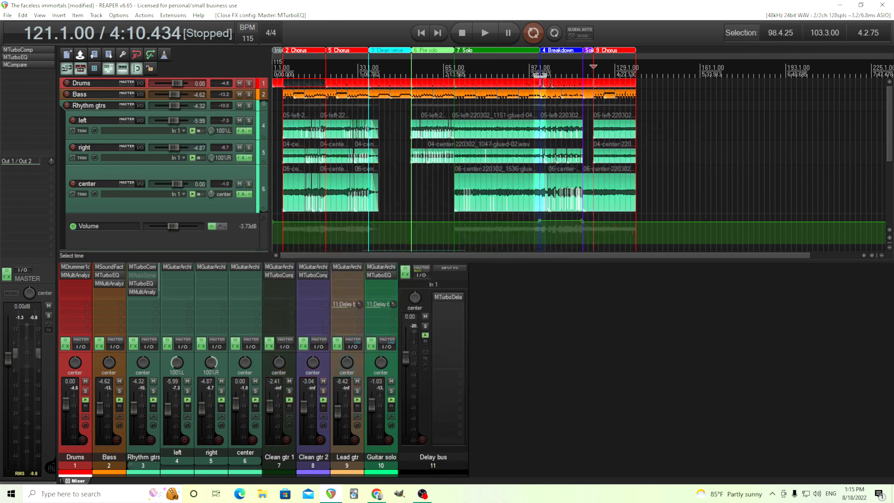
- Open MCompare on the master track and look through the loaded reference songs
click(19, 64)
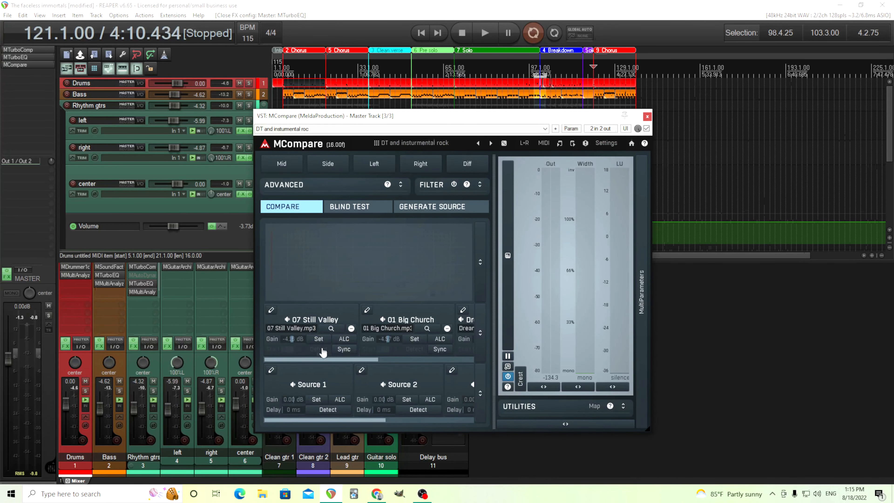
drag(326, 361, 310, 351)
mouse_move(335, 360)
mouse_down()
mouse_move(409, 360)
mouse_move(335, 359)
mouse_up()
- Expand MCompare's Advanced and Filter settings, enable the filter, and try the low-pass and high-pass controls, resetting both to Off
click(480, 184)
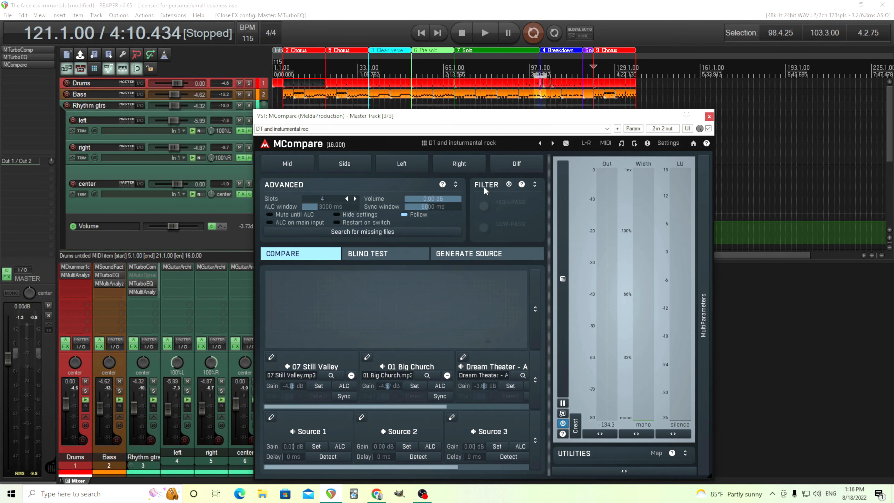
click(508, 184)
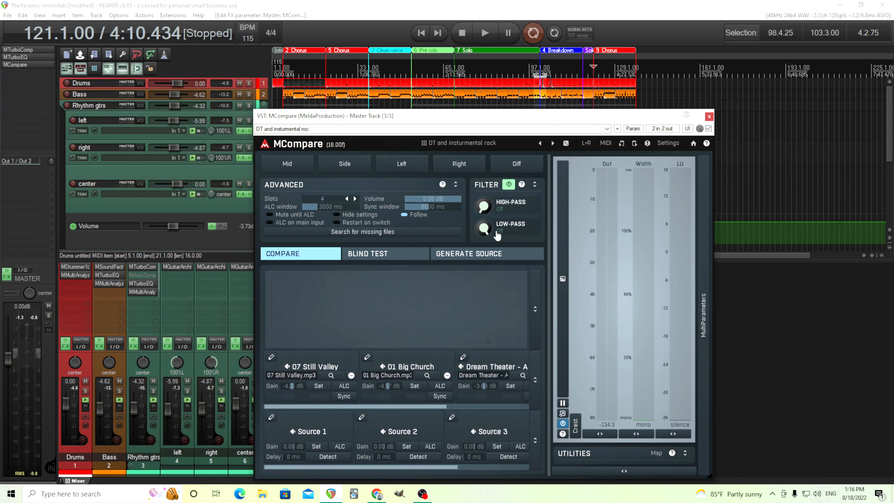
mouse_move(488, 227)
mouse_down()
mouse_move(489, 257)
mouse_move(488, 228)
mouse_up()
double_click(483, 227)
drag(483, 207, 483, 199)
double_click(483, 206)
- Check the slot count choices in MCompare, keep 4 slots, and close the plugin
drag(437, 407, 328, 404)
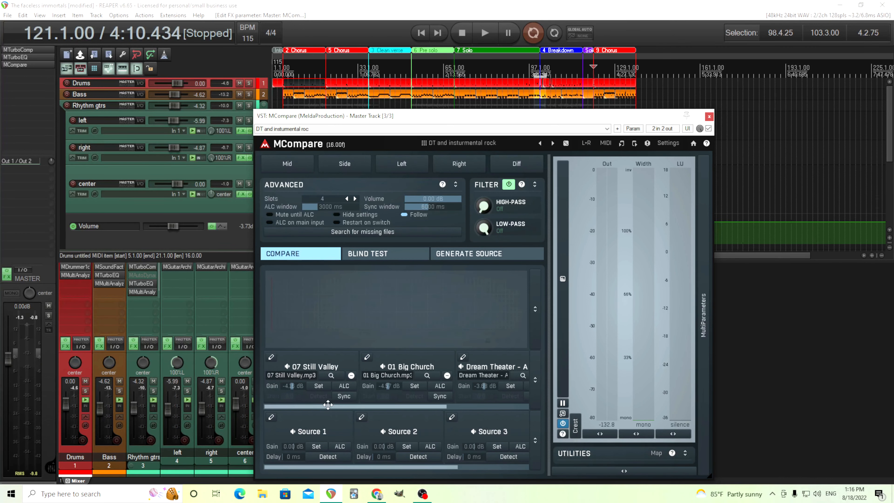
click(324, 202)
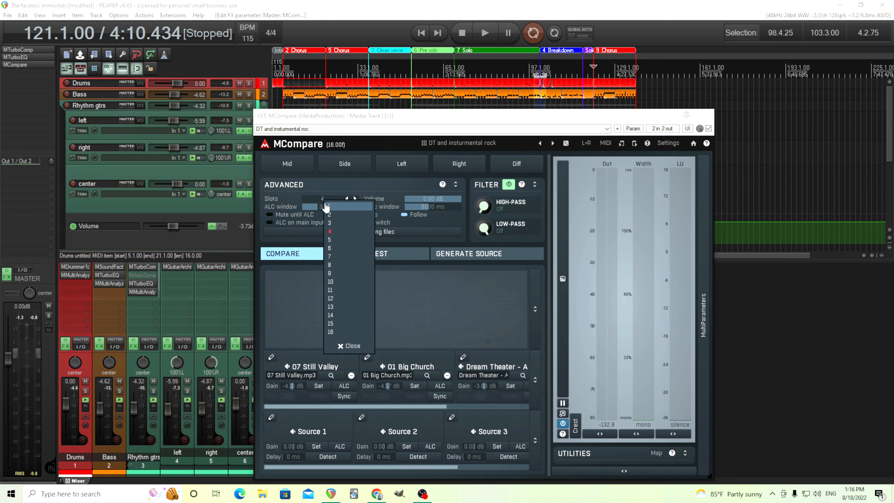
click(334, 234)
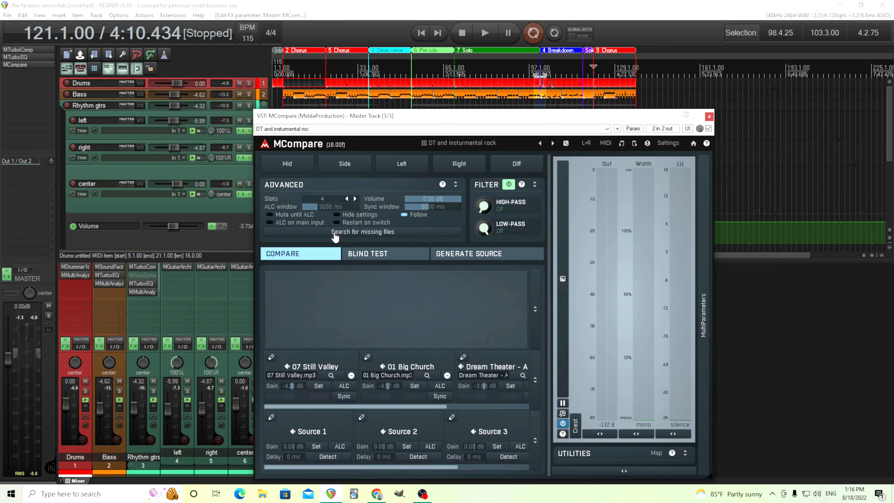
click(709, 118)
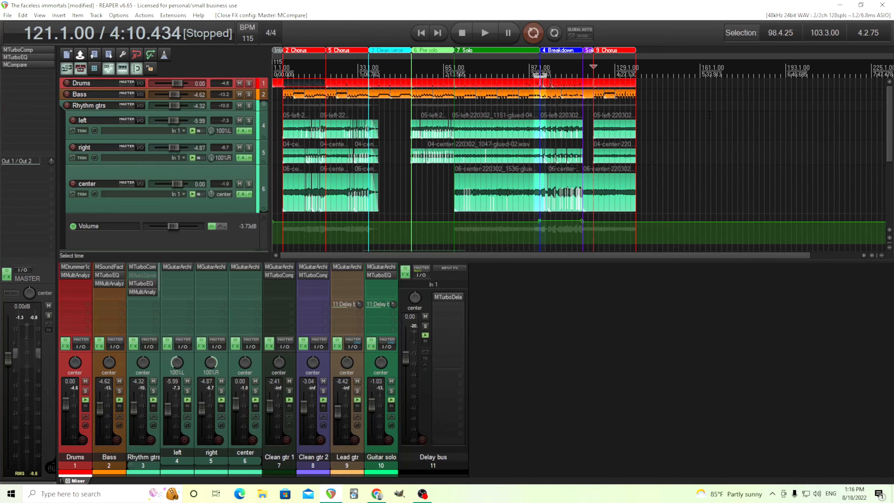